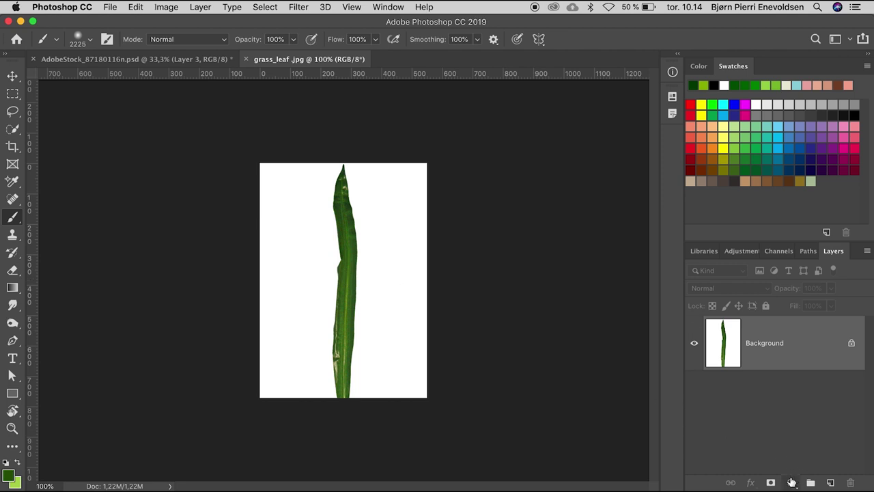
Step: Add a Black & White adjustment to the leaf with Yellows at 109 and Greens at 69
click(791, 483)
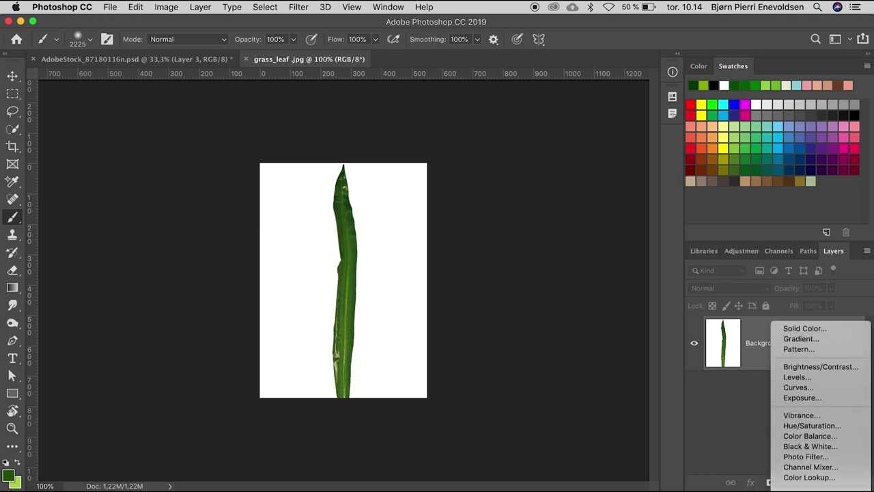
click(796, 446)
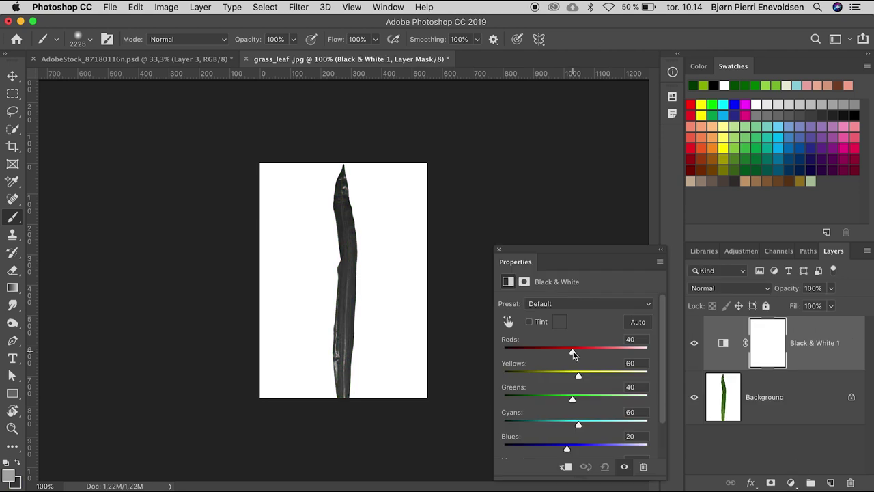
drag(578, 376, 582, 402)
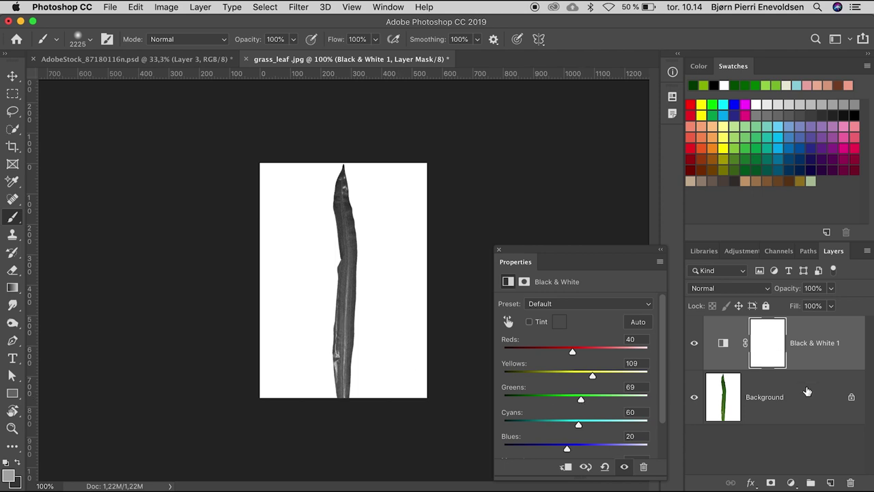
Step: Merge the grey leaf into the Background and define it as the 773-px brush 'grass_leaf .jpg'
shift+click(814, 400)
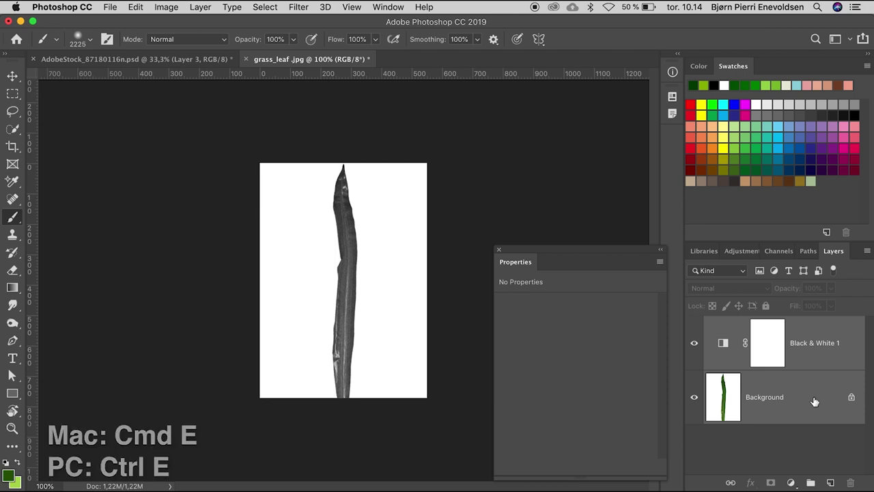
key(super+e)
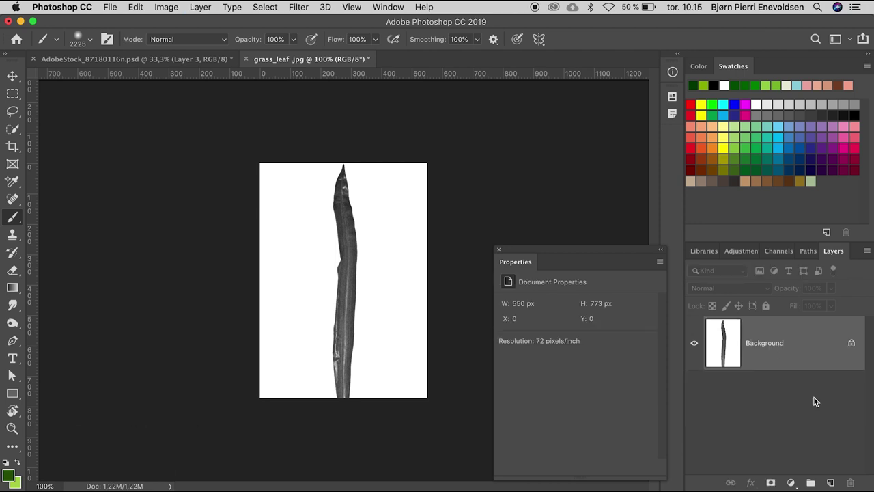
click(136, 7)
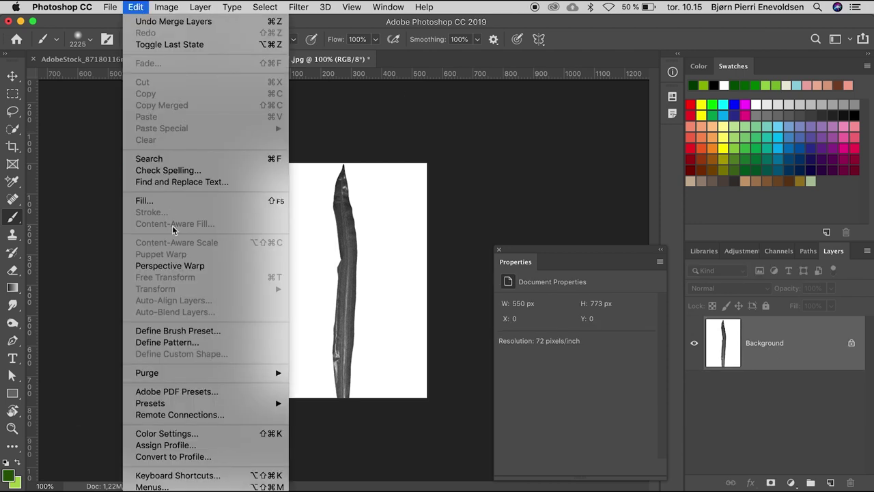
click(164, 332)
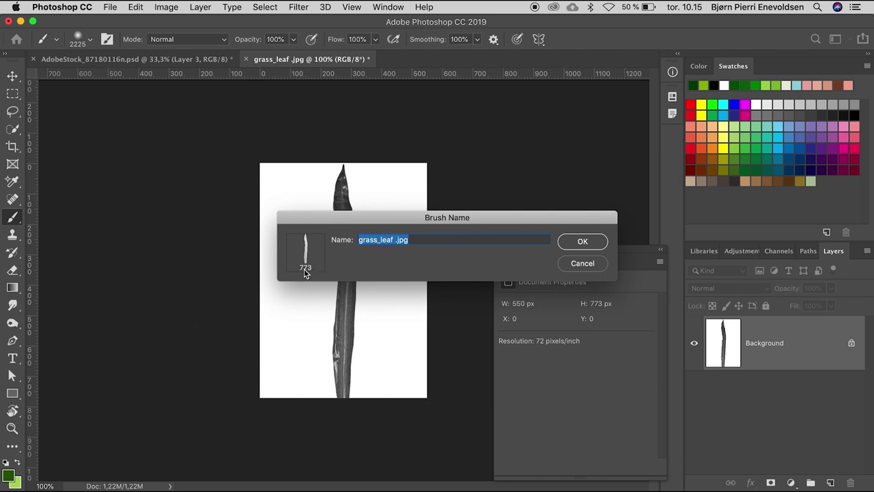
click(581, 243)
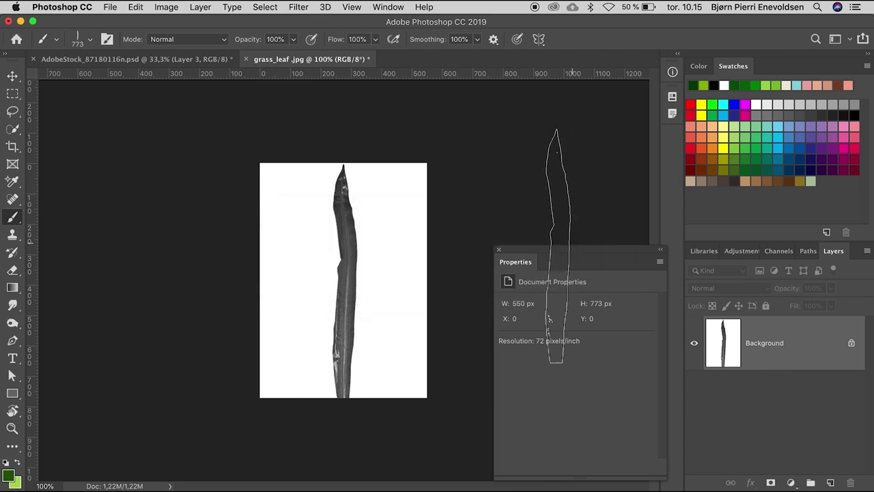
Step: Test-stamp the leaf brush, then create a new blank 1500 × 1000 px document
click(394, 284)
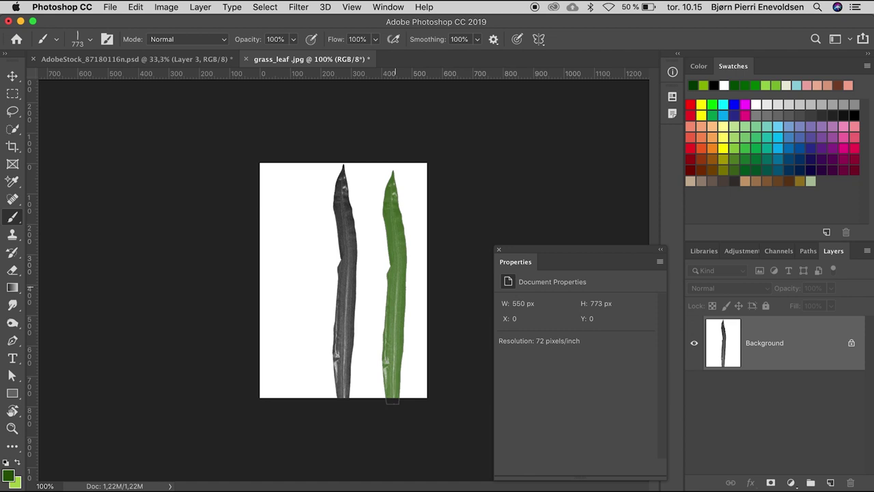
mouse_move(301, 282)
mouse_down()
mouse_move(386, 281)
mouse_move(313, 280)
mouse_up()
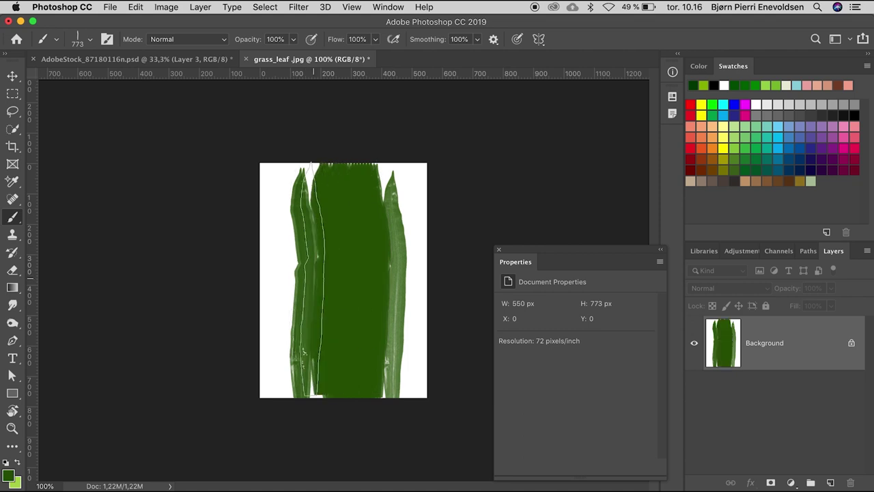
click(110, 8)
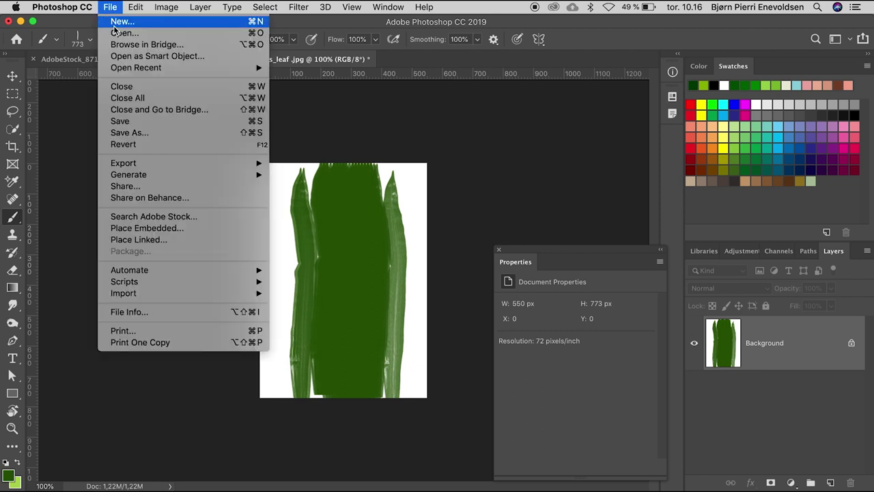
click(116, 26)
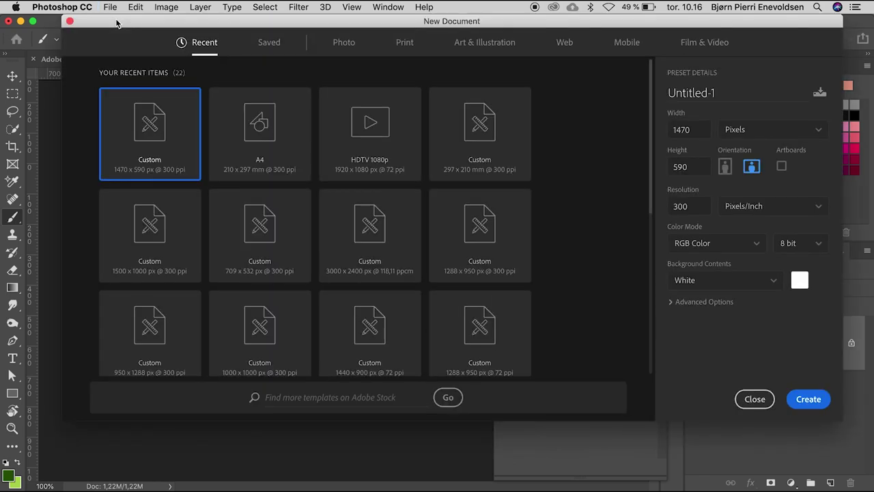
click(149, 227)
double_click(150, 227)
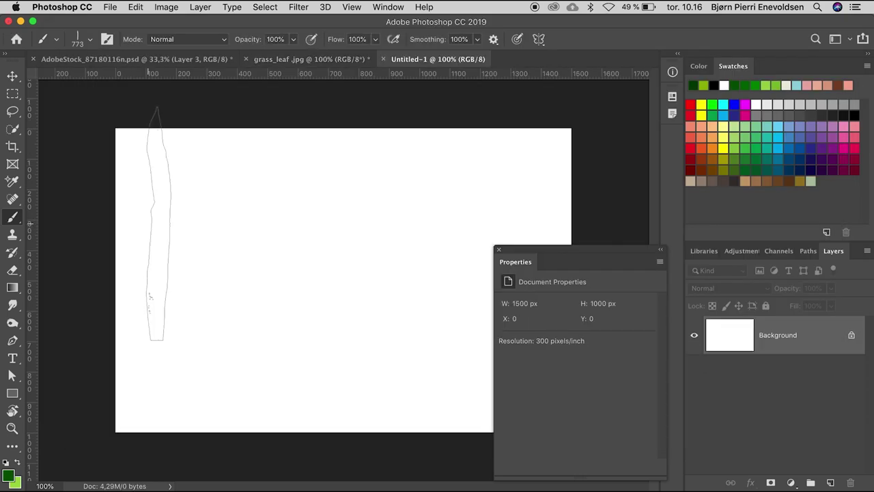
Step: Resize the leaf brush to 415 px and undo a test stroke across the canvas
drag(425, 295, 307, 289)
mouse_move(446, 278)
mouse_down()
mouse_move(328, 276)
mouse_move(234, 289)
mouse_up()
key(super+z)
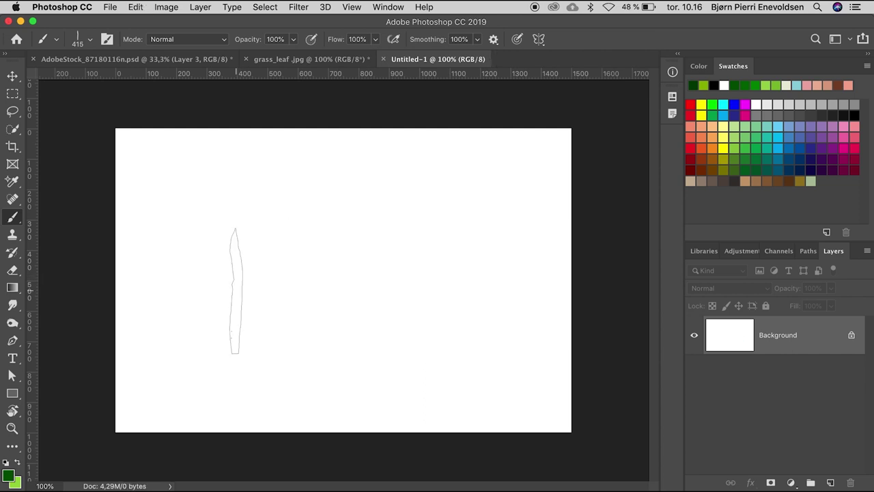
Step: Enable Shape Dynamics with 27% size jitter and turn on wide Scattering for the brush
click(106, 39)
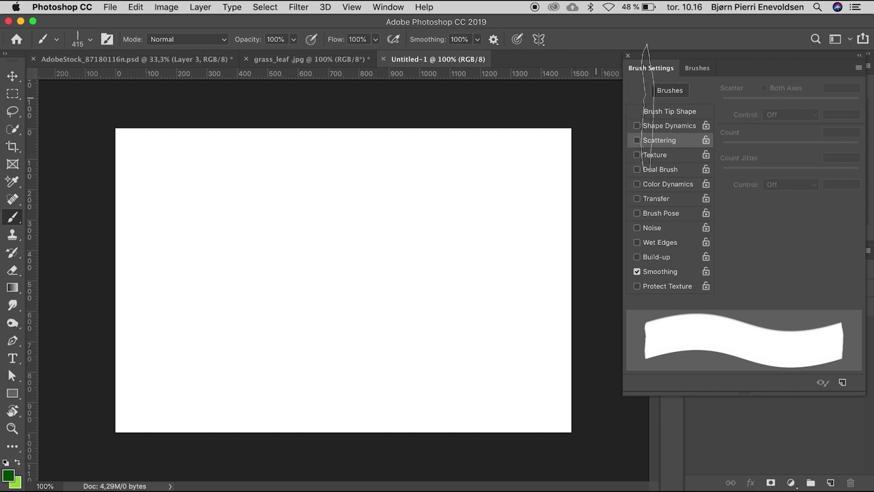
click(657, 126)
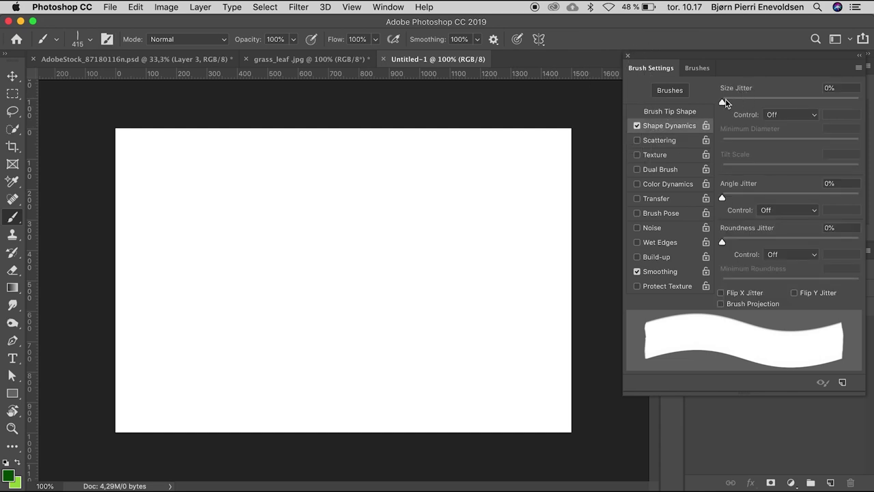
drag(722, 104, 760, 105)
click(671, 142)
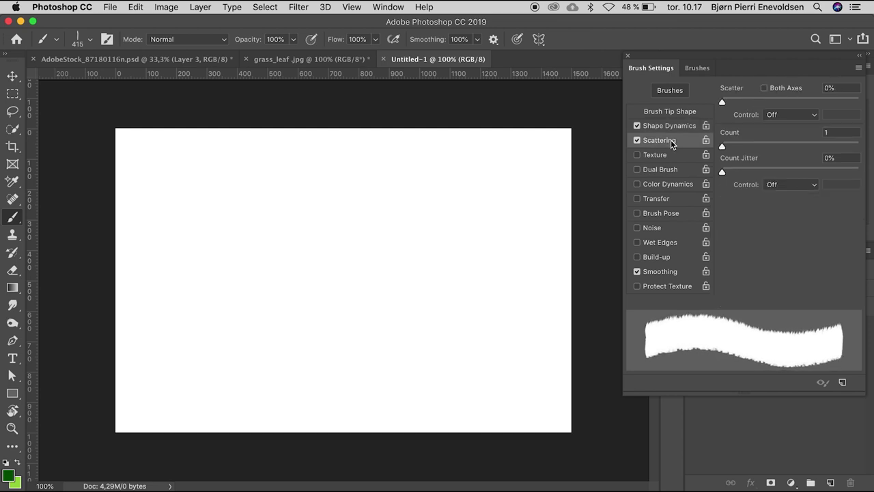
mouse_move(723, 104)
mouse_down()
mouse_move(757, 104)
mouse_move(738, 106)
mouse_up()
Step: Add 5% angle jitter and 23% brush spacing, then test a grass stroke and undo it
click(664, 129)
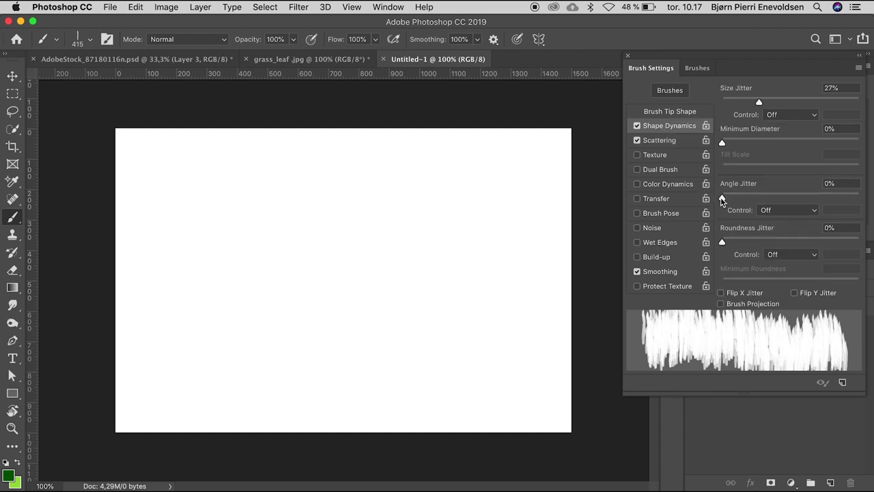
drag(722, 199, 729, 200)
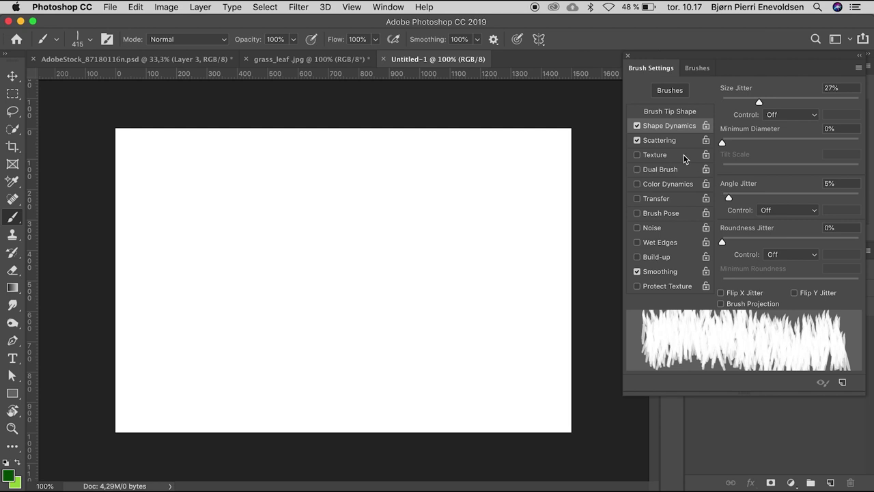
click(665, 113)
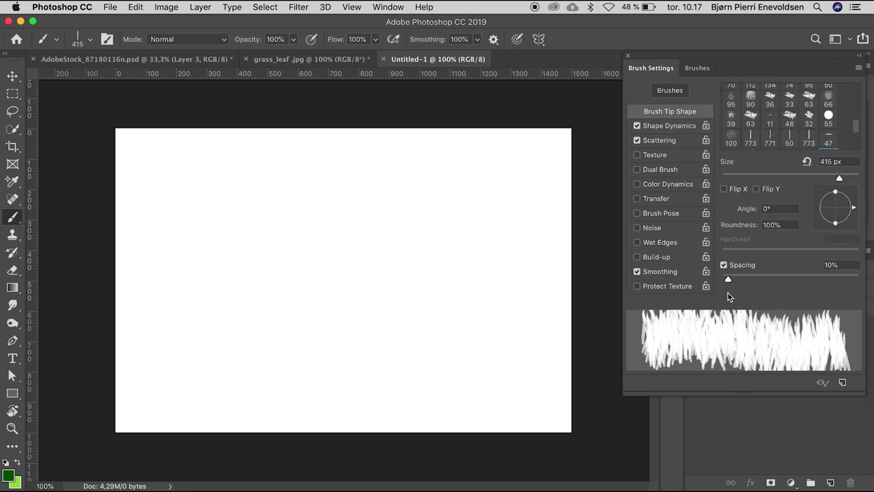
drag(730, 280, 737, 281)
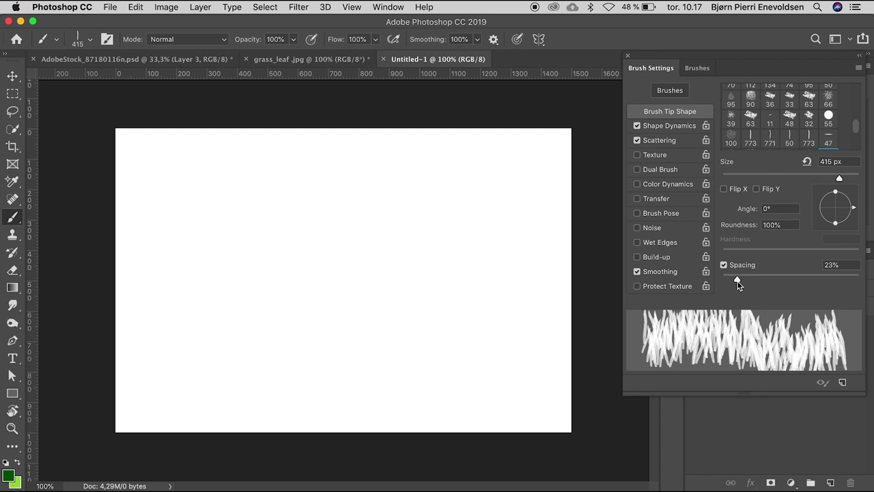
mouse_move(492, 293)
mouse_down()
mouse_move(463, 282)
mouse_move(210, 306)
mouse_up()
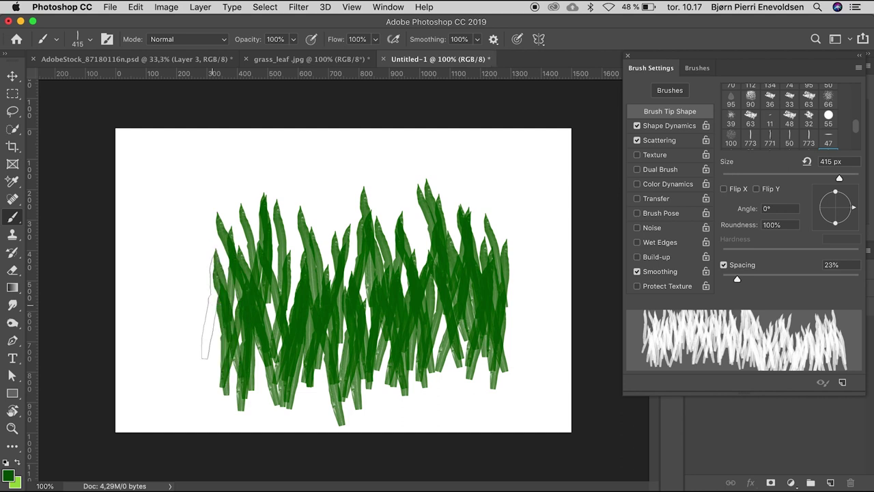
key(super+z)
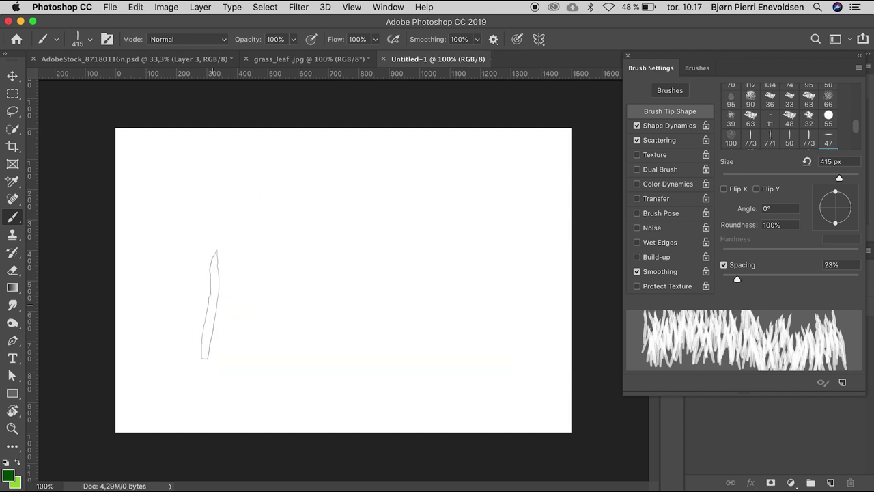
Step: Enable Color Dynamics at +39% purity with hue jitter at 0%, test-painting grass then clearing it
click(669, 186)
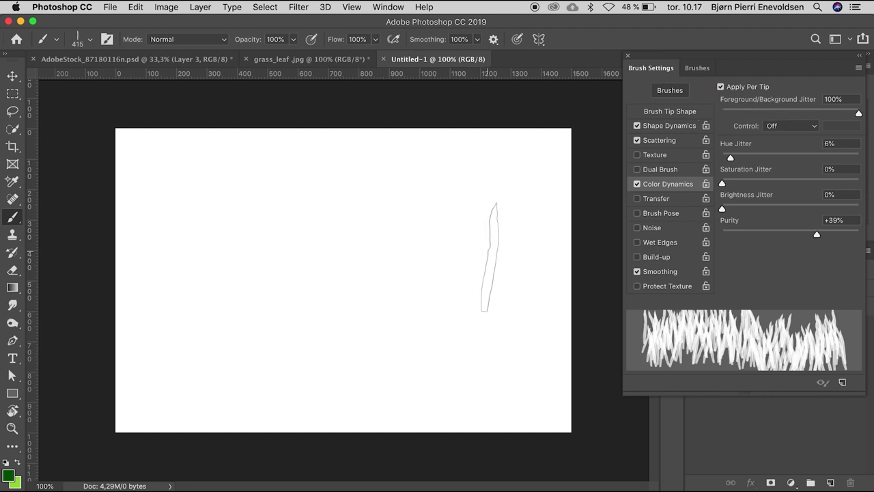
mouse_move(478, 250)
mouse_down()
mouse_move(410, 263)
mouse_move(374, 257)
mouse_move(296, 277)
mouse_move(256, 272)
mouse_up()
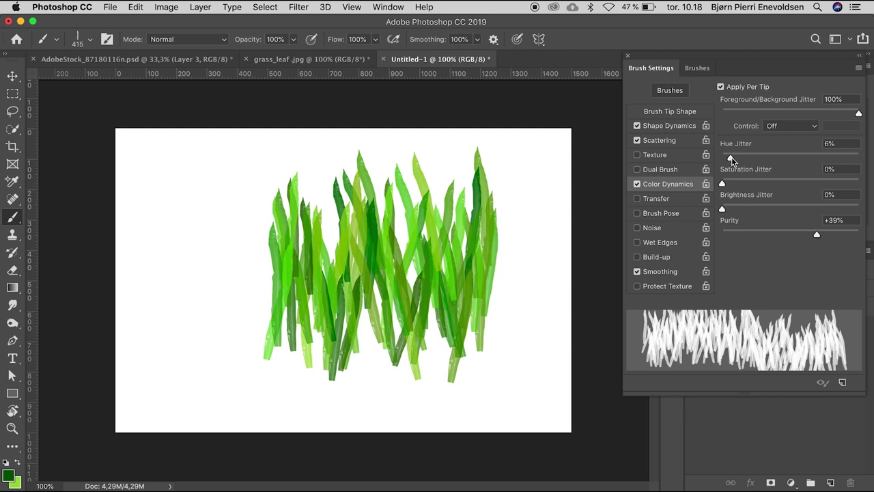
drag(732, 159, 710, 155)
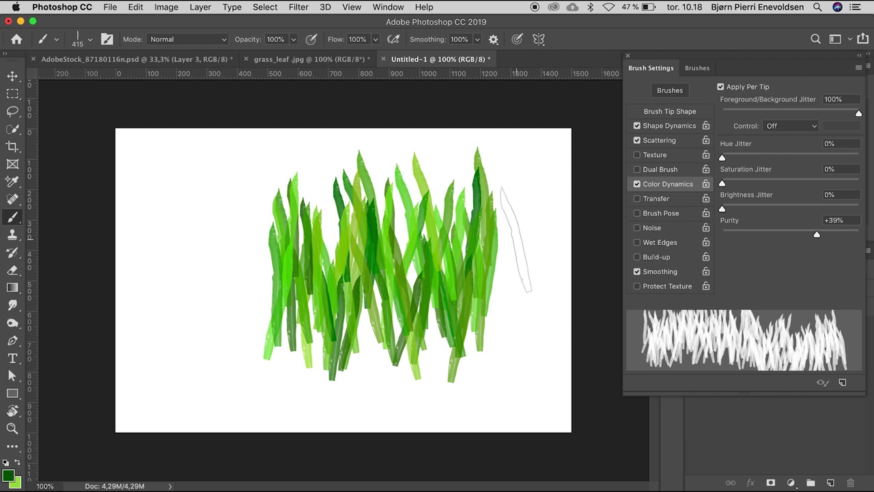
mouse_move(519, 229)
mouse_down()
mouse_move(403, 226)
mouse_move(301, 205)
mouse_move(225, 239)
mouse_up()
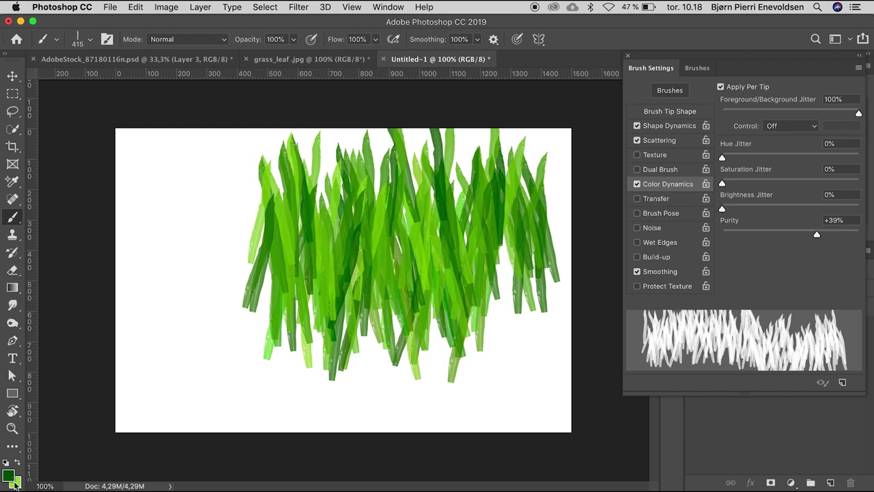
key(Delete)
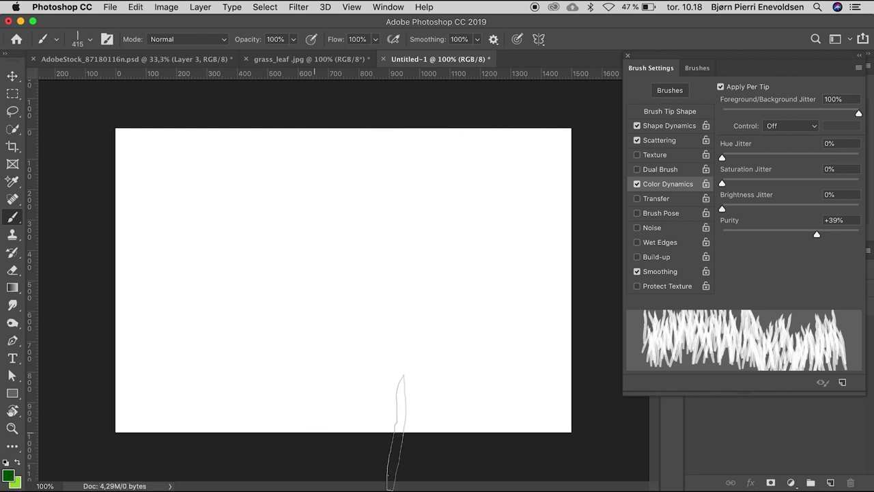
Step: Raise size jitter to 50%, set scatter 80% and spacing 36%, and paint a test grass band
click(659, 126)
mouse_move(761, 103)
mouse_down()
mouse_move(749, 102)
mouse_move(791, 103)
mouse_move(728, 106)
mouse_up()
click(659, 140)
click(670, 111)
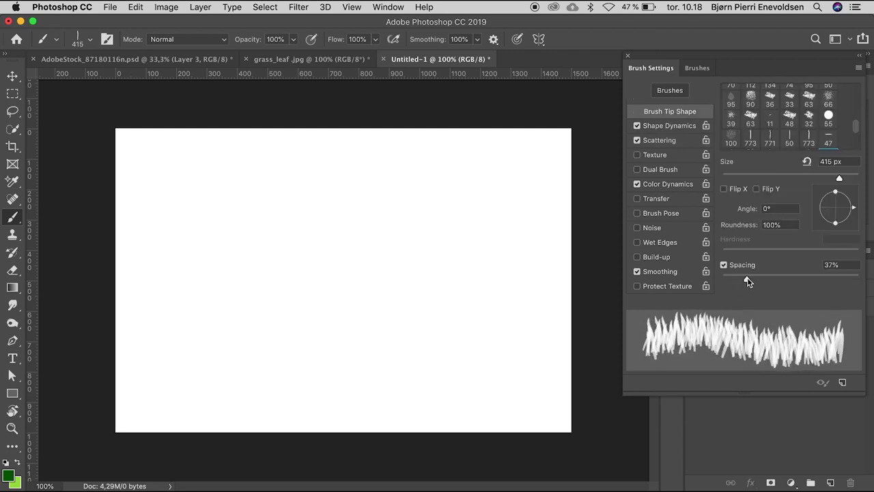
drag(541, 273, 236, 274)
mouse_move(307, 276)
mouse_down()
mouse_move(471, 277)
mouse_move(300, 280)
mouse_move(267, 287)
mouse_move(256, 311)
mouse_up()
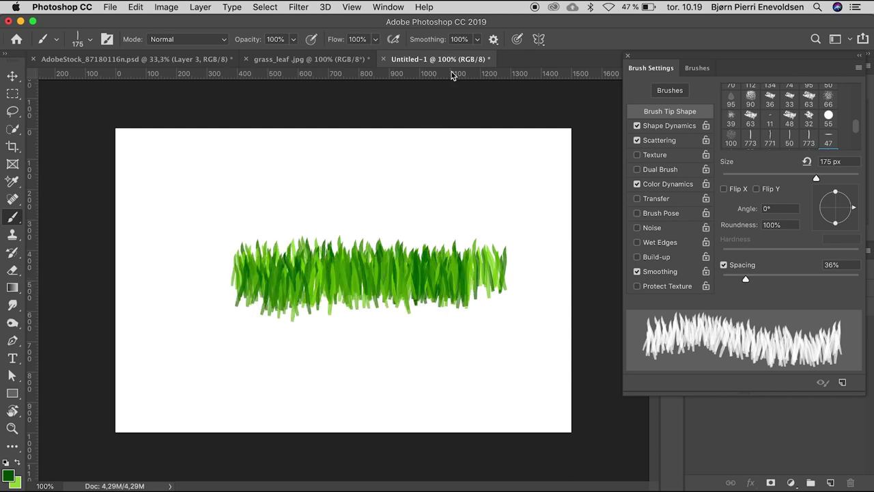
Step: Set stroke smoothing to 0%, then paint test grass below and undo it
click(478, 39)
drag(478, 56, 410, 57)
mouse_move(468, 301)
mouse_down()
mouse_move(487, 311)
mouse_move(229, 311)
mouse_move(325, 343)
mouse_move(249, 347)
mouse_move(442, 346)
mouse_move(358, 358)
mouse_move(388, 370)
mouse_move(268, 359)
mouse_up()
key(super+z)
key(super+z)
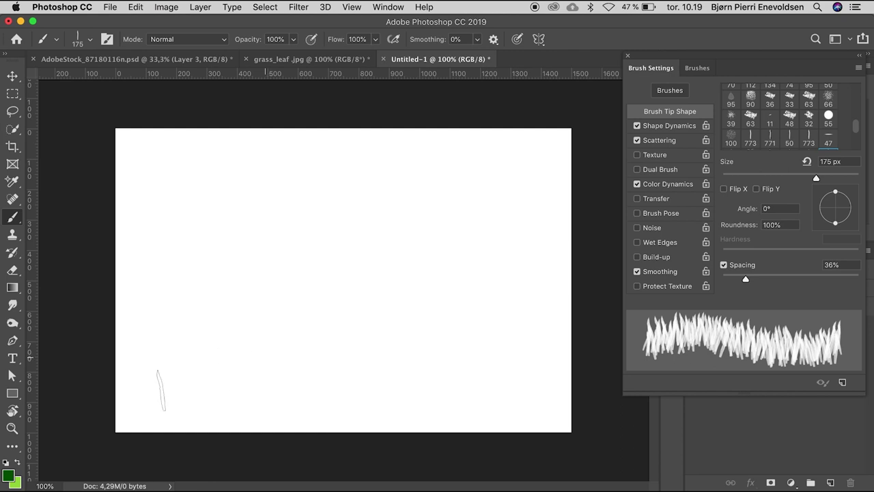
Step: Try a lighter mid-blue foreground colour in the Color Picker, then dismiss it
click(8, 477)
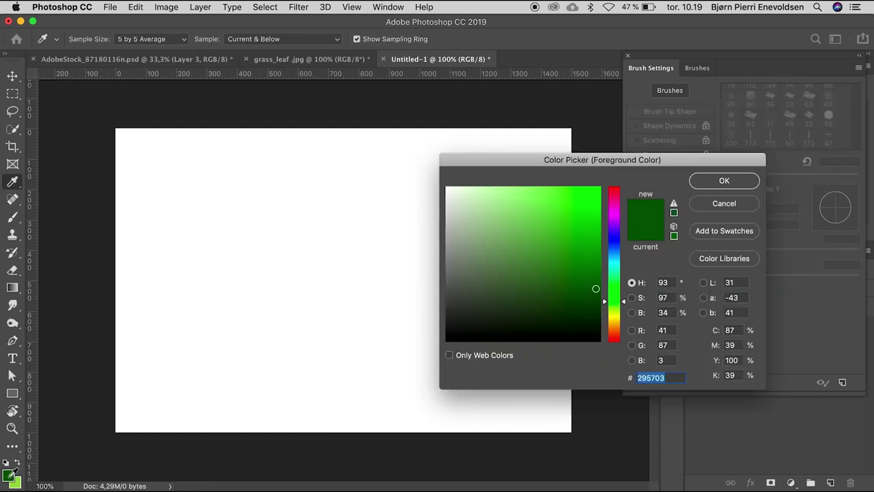
click(613, 252)
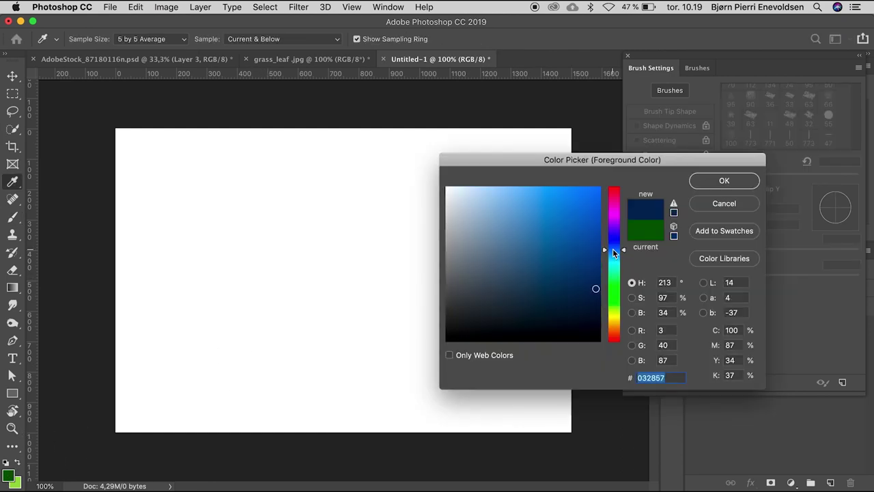
drag(547, 253, 545, 255)
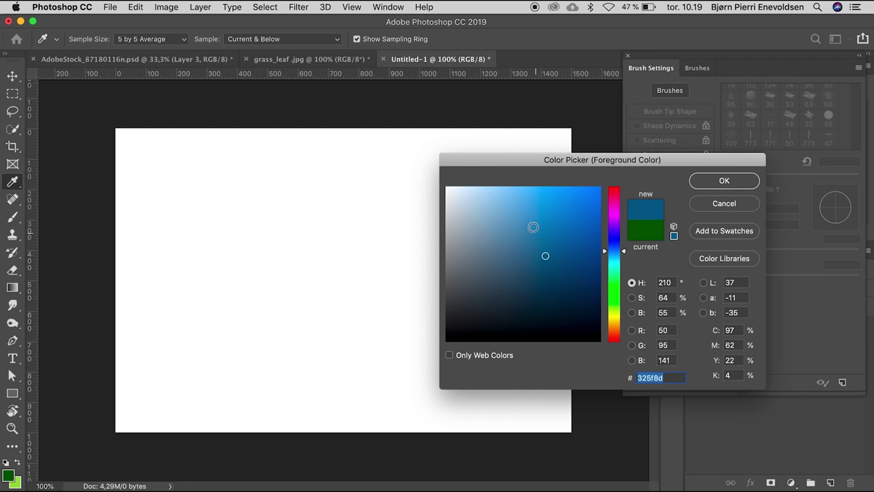
click(543, 227)
click(724, 181)
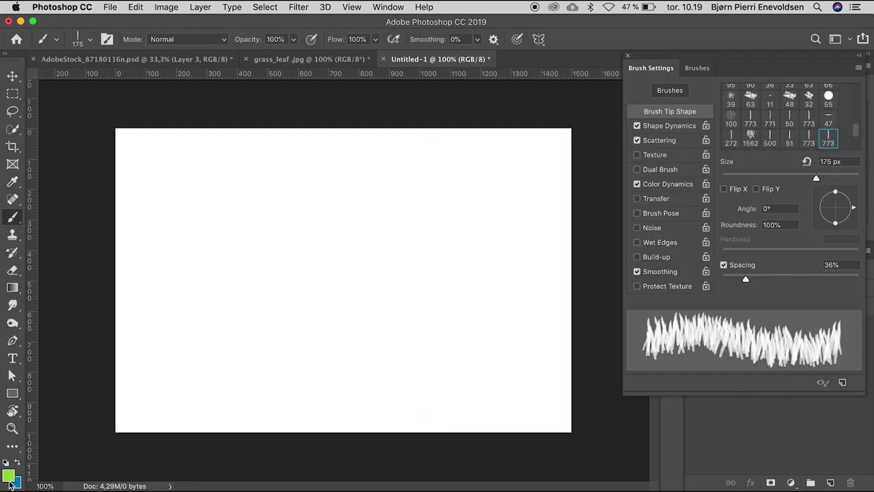
Step: Pick pale cyan #b1dce5 as the foreground colour
click(8, 479)
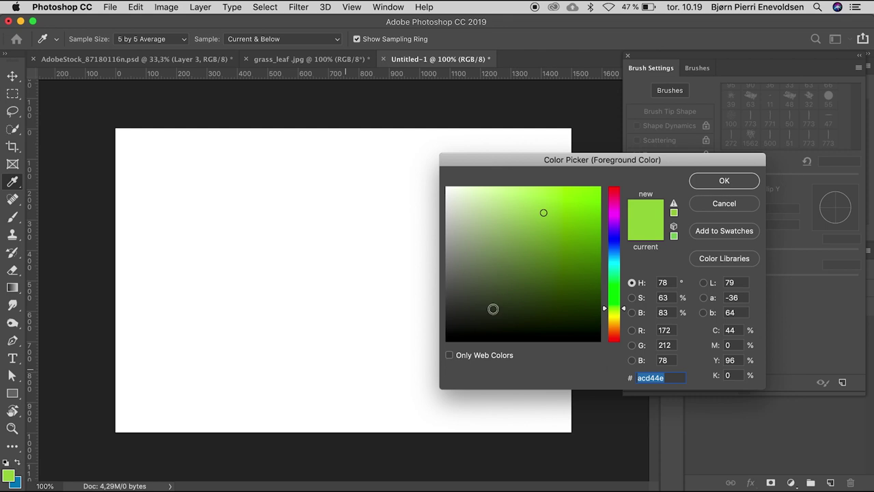
click(614, 263)
click(493, 223)
drag(623, 266, 622, 259)
click(481, 202)
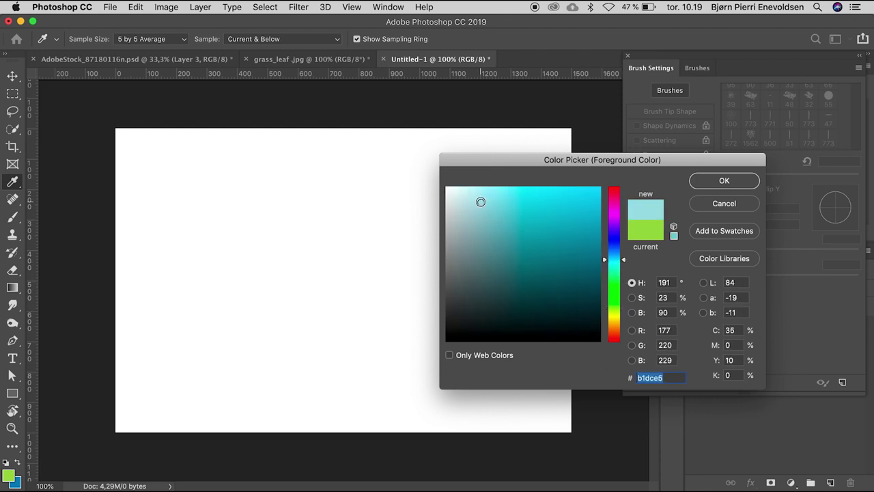
Step: Fill the canvas with a Foreground-to-Background vertical gradient, deep blue at top to pale cyan below
click(693, 179)
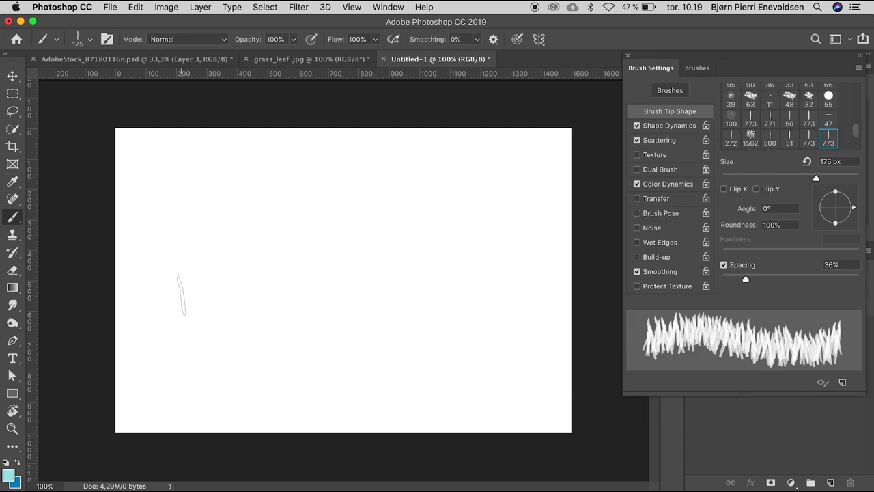
click(12, 290)
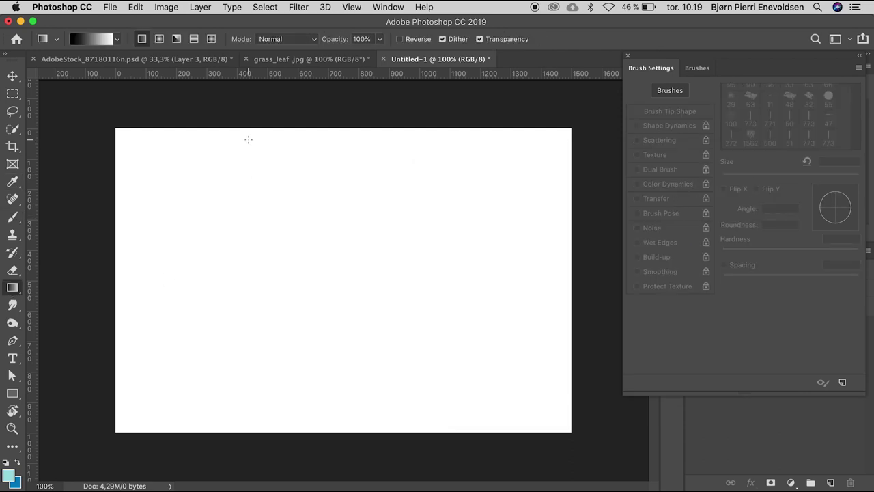
click(117, 40)
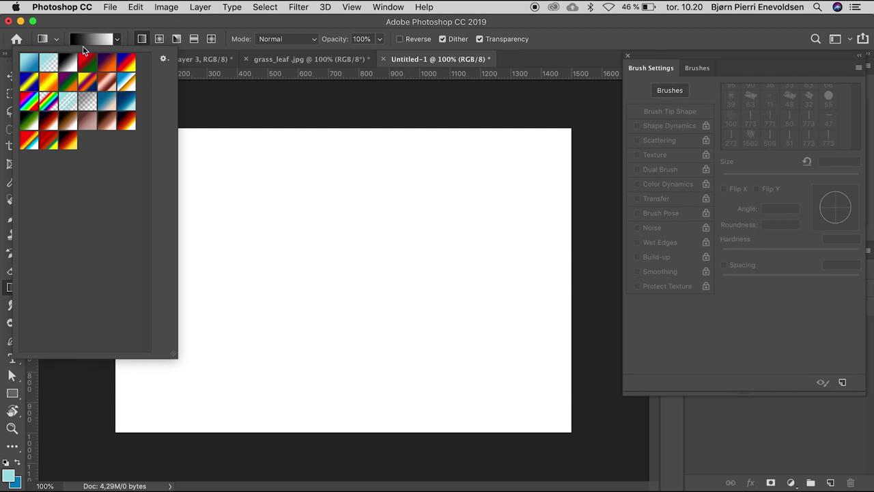
click(28, 64)
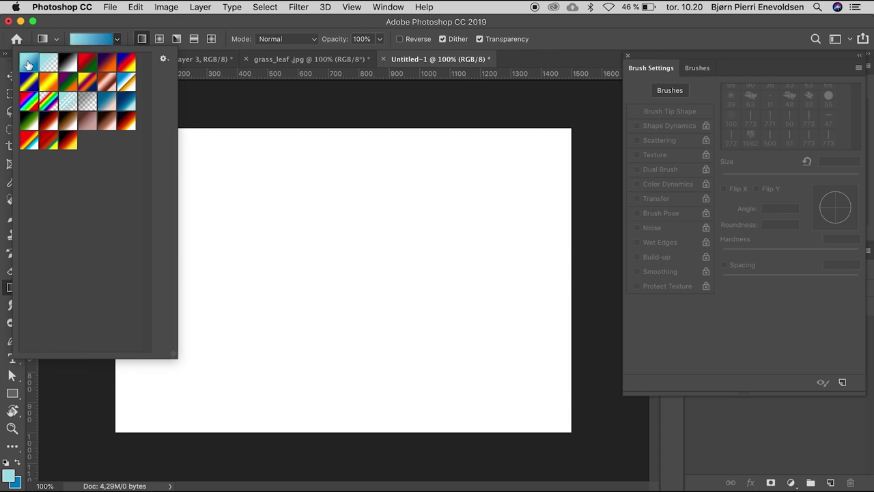
click(299, 138)
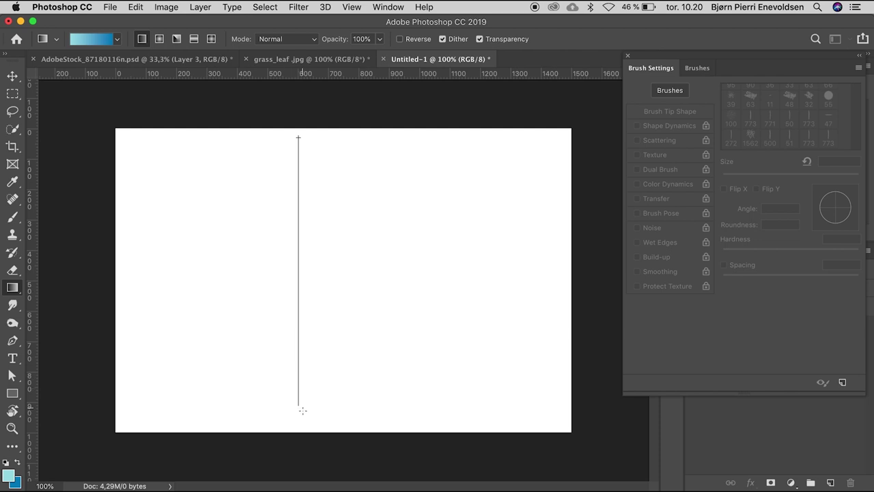
drag(302, 412, 302, 413)
drag(285, 294, 285, 141)
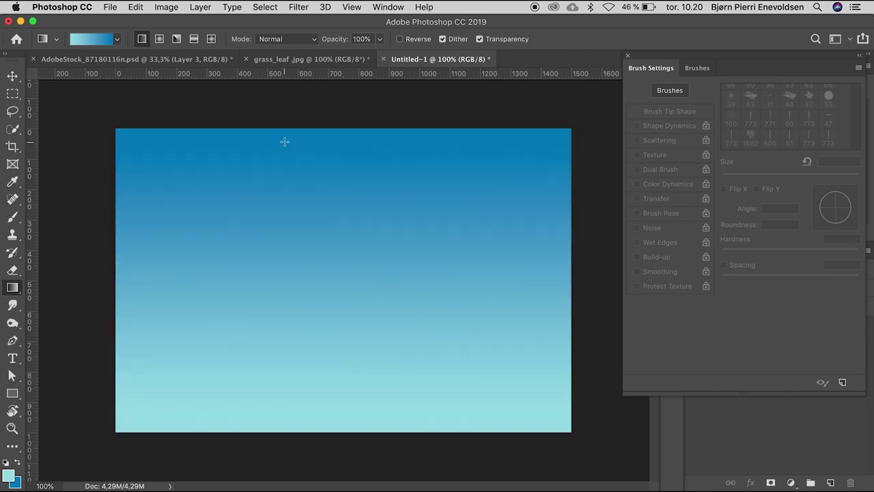
key(b)
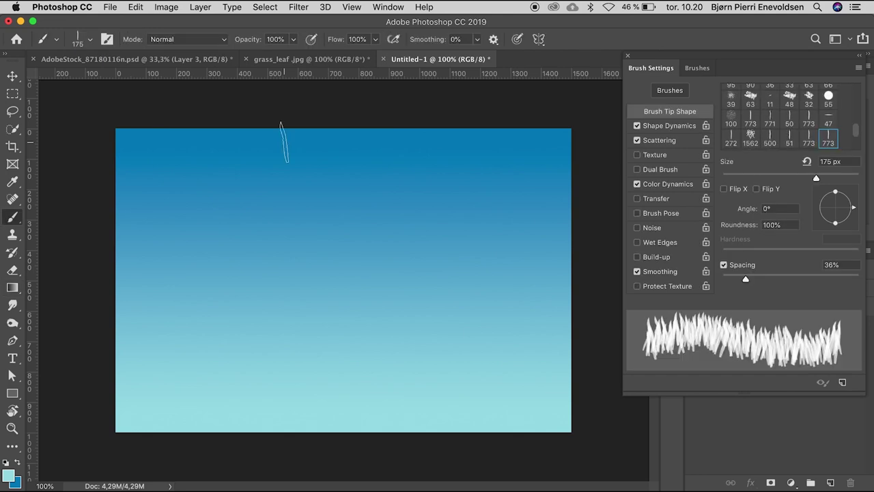
Step: Close Brush Settings and pick dark green foreground and yellow-green background from Swatches
click(628, 57)
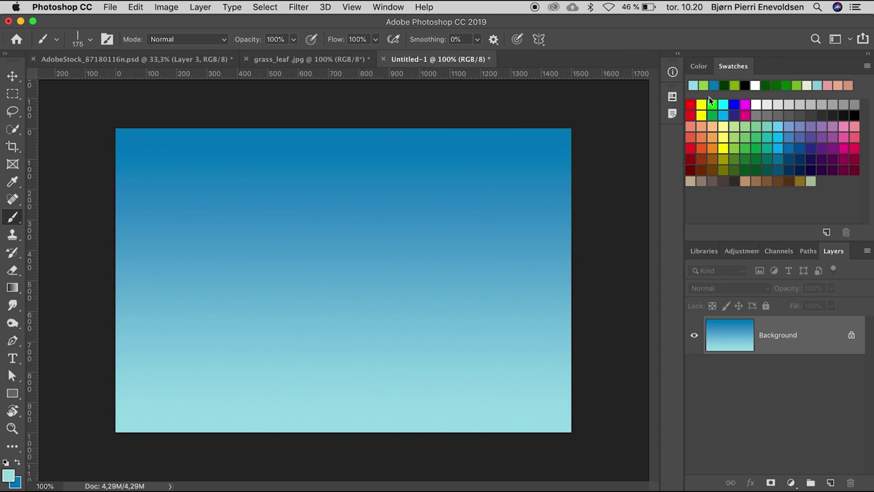
click(735, 86)
key(x)
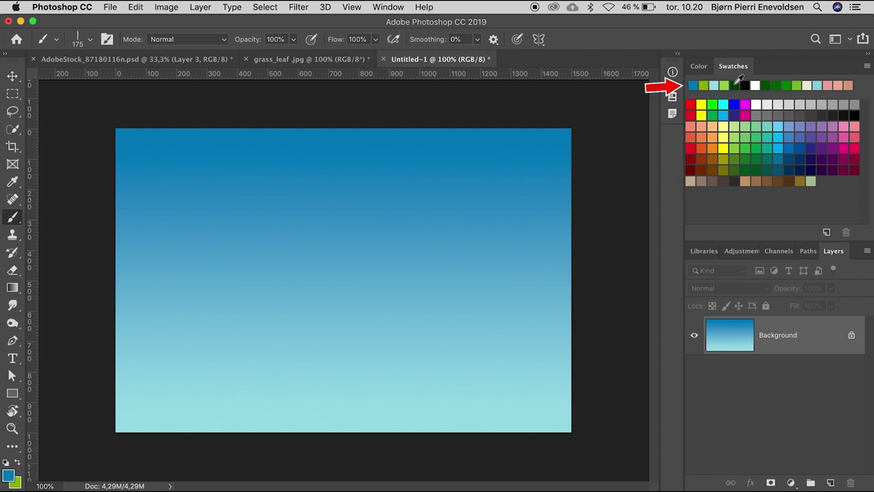
click(736, 86)
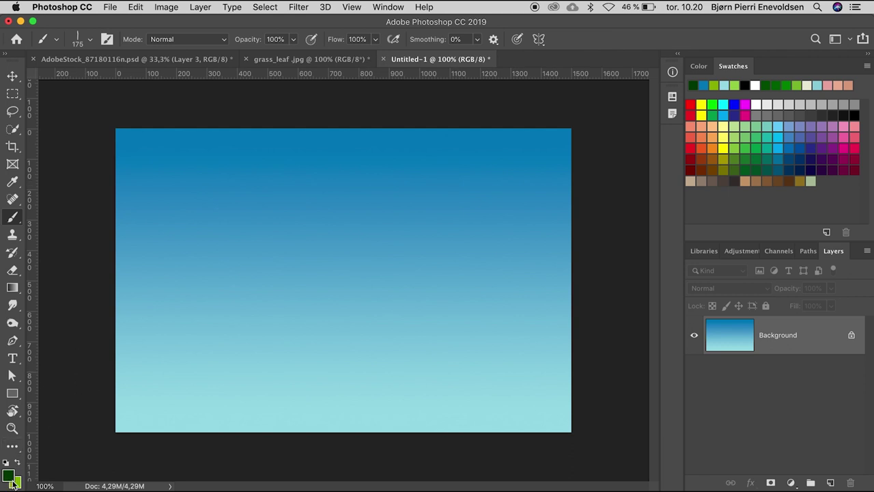
Step: Create a 'grass' layer and paint a wavy grass band with the brush at 57 px
key(super+shift+n)
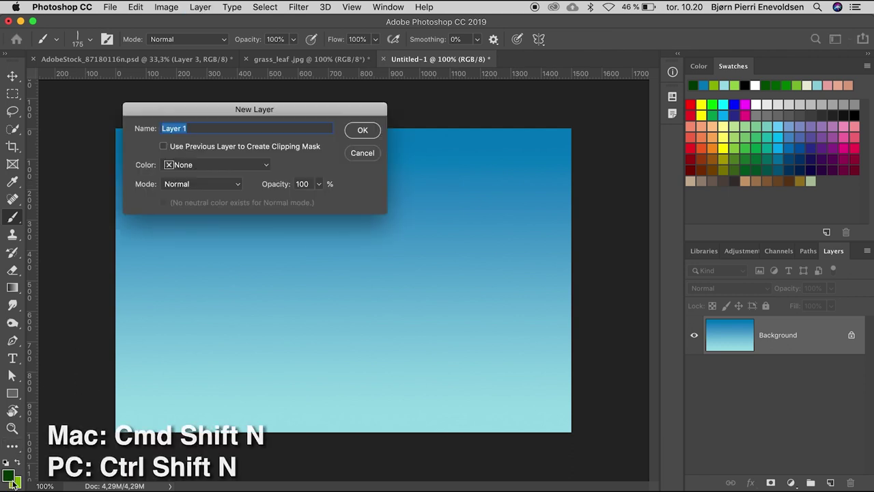
text(grass)
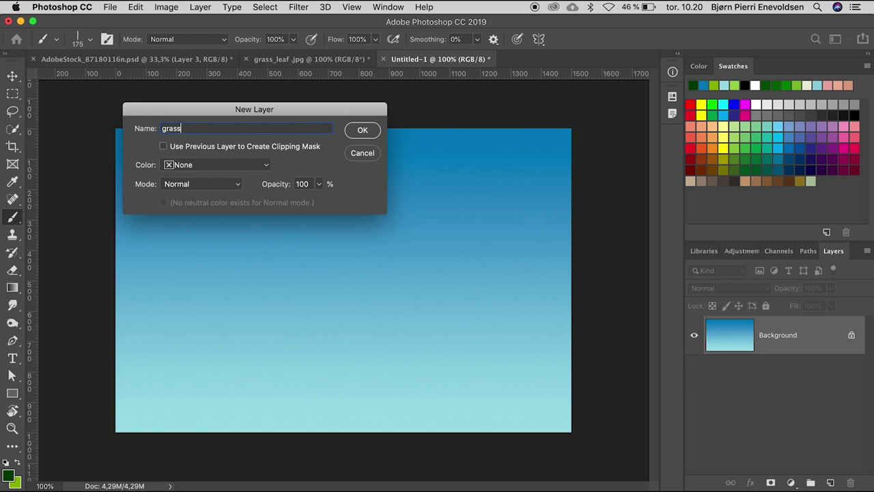
key(Return)
drag(334, 375, 327, 337)
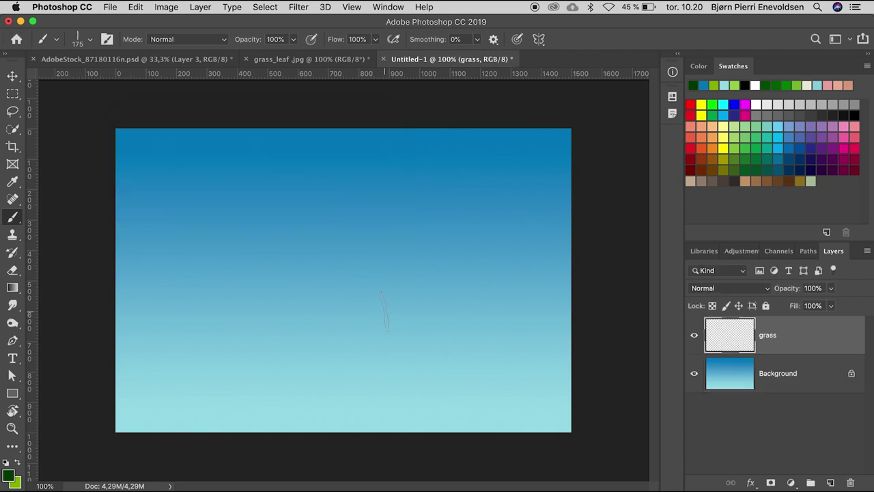
drag(384, 312, 359, 314)
mouse_move(572, 283)
mouse_down()
mouse_move(117, 277)
mouse_move(230, 288)
mouse_move(558, 283)
mouse_move(566, 289)
mouse_move(496, 287)
mouse_move(567, 290)
mouse_move(118, 284)
mouse_move(344, 284)
mouse_move(344, 292)
mouse_move(563, 298)
mouse_move(536, 293)
mouse_move(448, 293)
mouse_move(557, 301)
mouse_up()
Step: Add a 'grass2' layer and paint more grass with a larger brush
key(super+shift+n)
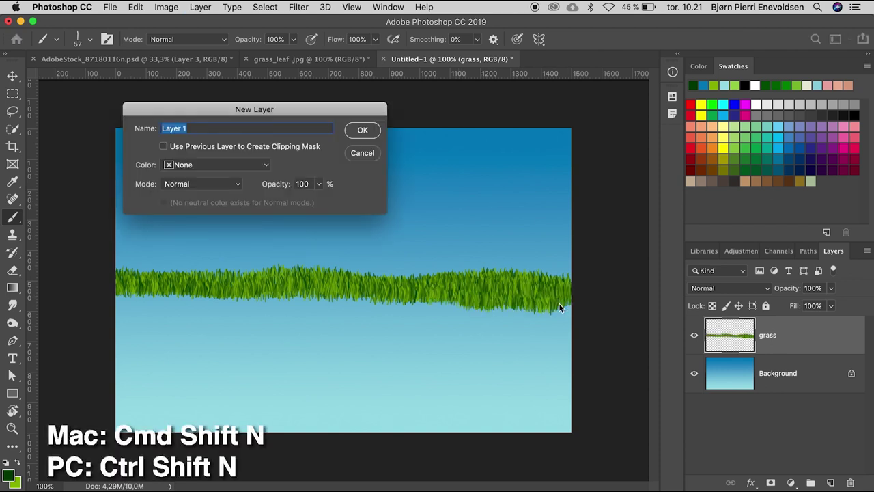
text(grass2)
key(Return)
mouse_move(498, 351)
mouse_down()
mouse_move(526, 351)
mouse_move(576, 314)
mouse_move(272, 302)
mouse_move(120, 309)
mouse_move(450, 307)
mouse_move(172, 318)
mouse_move(317, 305)
mouse_move(546, 321)
mouse_move(290, 311)
mouse_move(123, 318)
mouse_move(461, 331)
mouse_move(121, 325)
mouse_up()
Step: Add a 'grass3' layer and paint grass along the band's lower edge at 163 px
key(shift+super+n)
text(grass3)
key(Return)
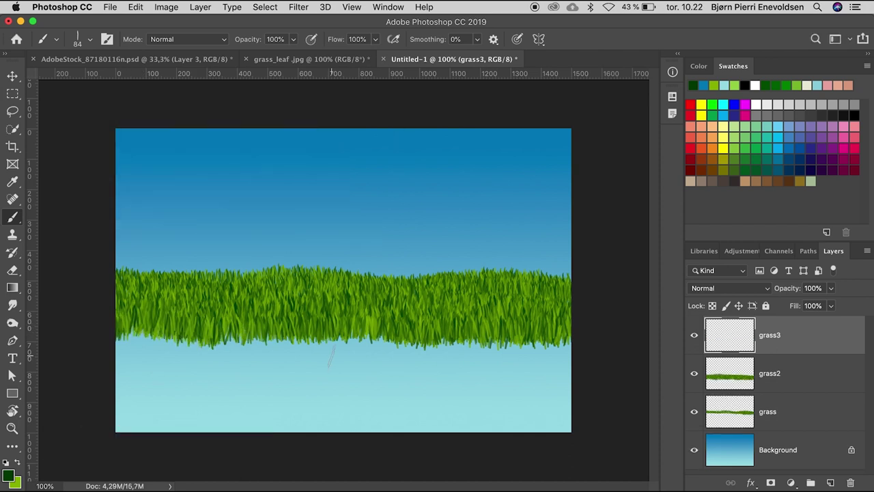
drag(346, 347, 373, 352)
mouse_move(554, 347)
mouse_down()
mouse_move(184, 350)
mouse_move(553, 356)
mouse_move(137, 362)
mouse_move(495, 365)
mouse_move(390, 379)
mouse_move(120, 382)
mouse_move(567, 383)
mouse_move(61, 389)
mouse_up()
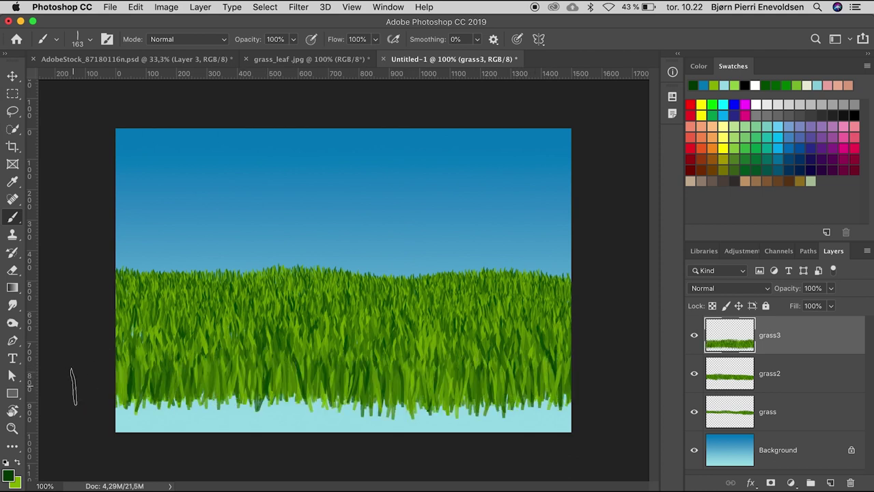
Step: Add a 'grass4' layer and fill the bottom strip with grass using a 234 px brush
key(super+shift+n)
text(grass4)
key(Return)
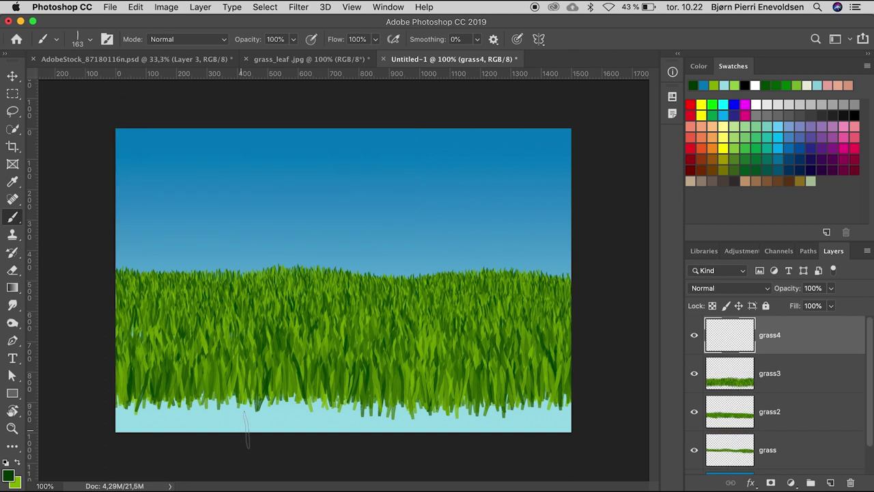
drag(272, 418, 293, 414)
mouse_move(567, 395)
mouse_down()
mouse_move(227, 433)
mouse_move(112, 420)
mouse_move(464, 420)
mouse_move(462, 405)
mouse_move(318, 393)
mouse_move(142, 405)
mouse_move(301, 420)
mouse_up()
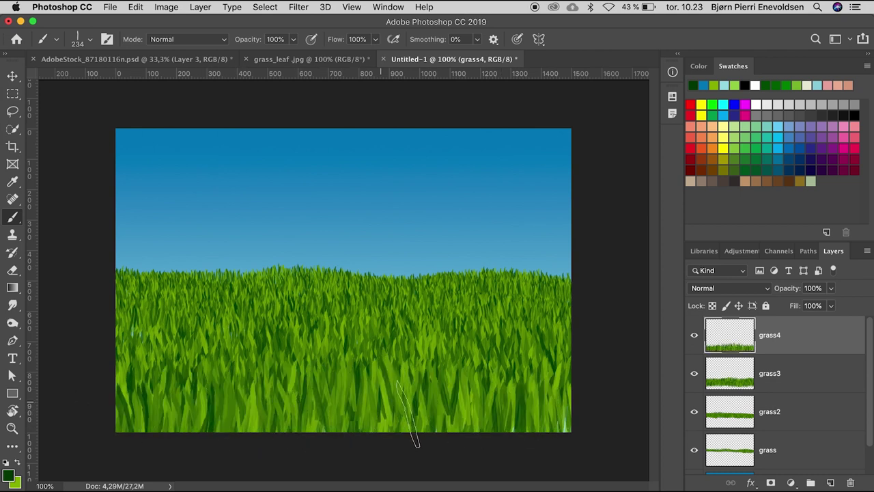
mouse_move(409, 414)
mouse_down()
mouse_move(586, 433)
mouse_move(309, 442)
mouse_move(86, 431)
mouse_up()
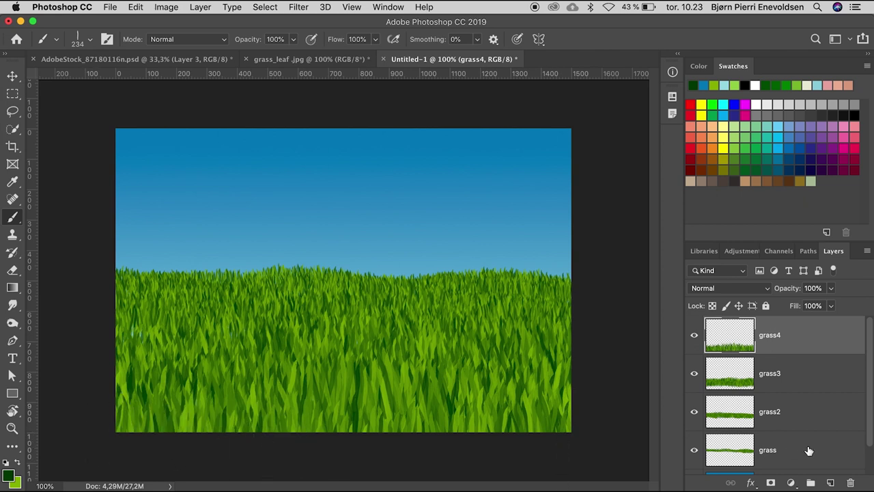
Step: Add a Curves adjustment clipped to the bottom grass layer, with one point at the curve's middle
click(809, 451)
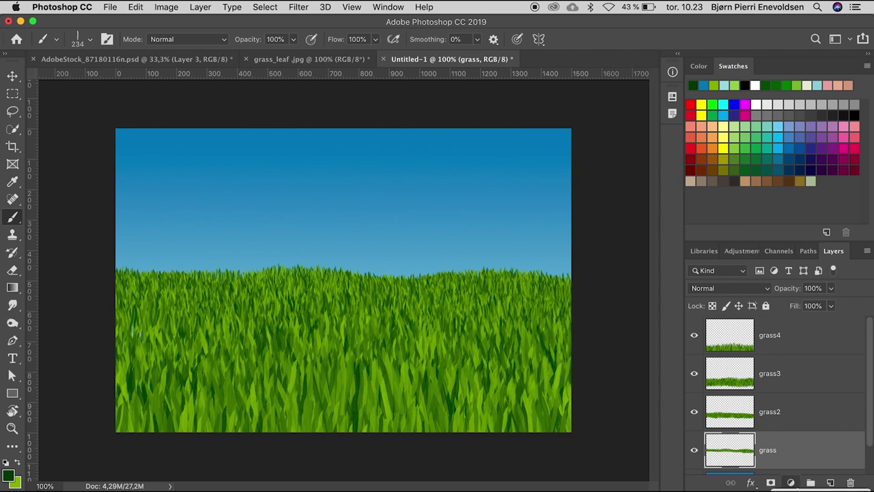
click(791, 482)
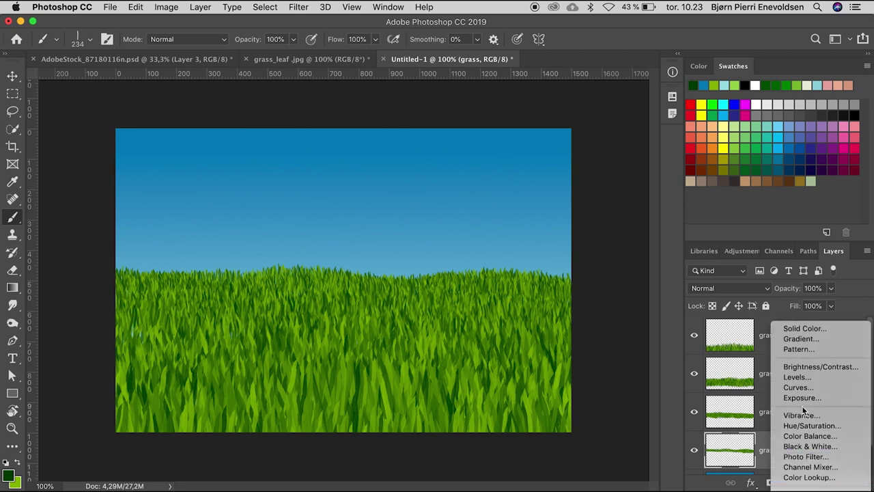
click(798, 387)
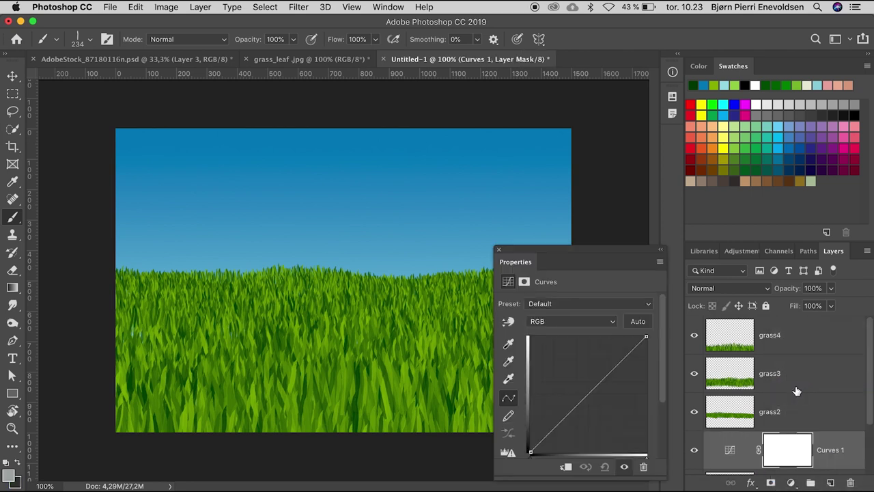
click(565, 466)
click(567, 413)
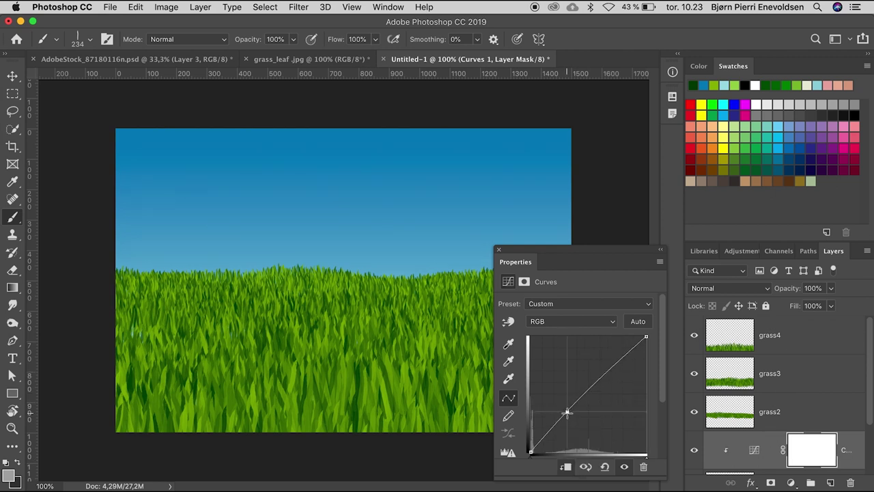
Step: Create a new layer named 'ballon' above the grass2 layer
click(782, 409)
key(super+shift+n)
text(ballon)
key(Return)
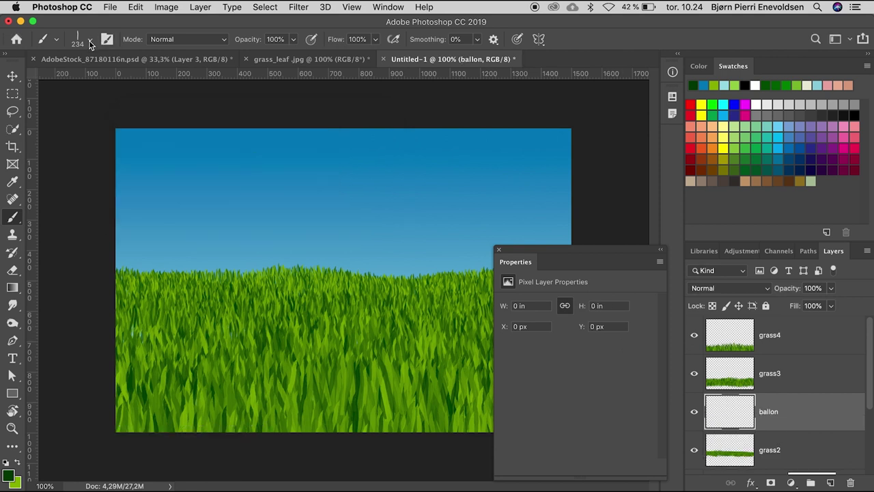
Step: Choose the Hard Round brush and set the foreground colour to a bright, saturated red
click(89, 39)
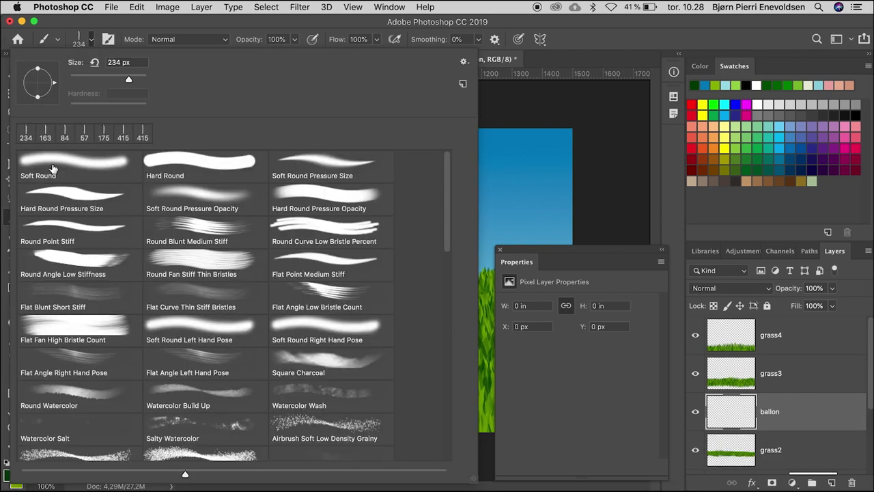
click(155, 162)
double_click(155, 163)
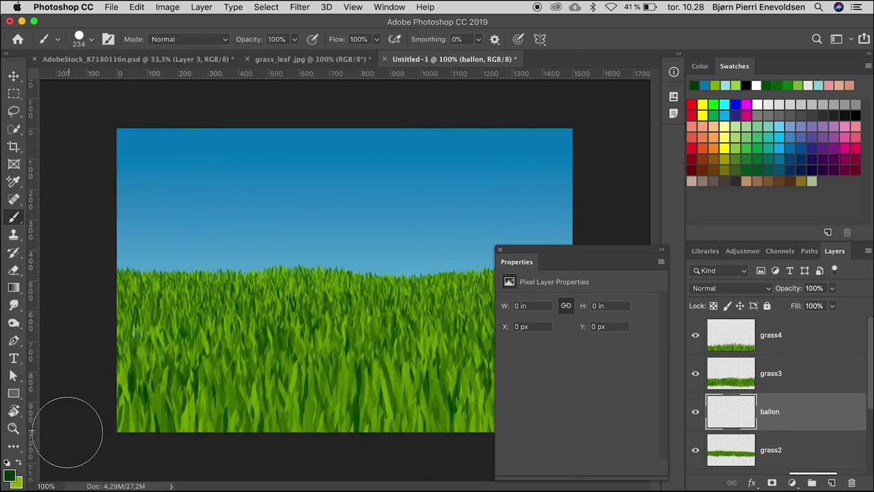
click(9, 475)
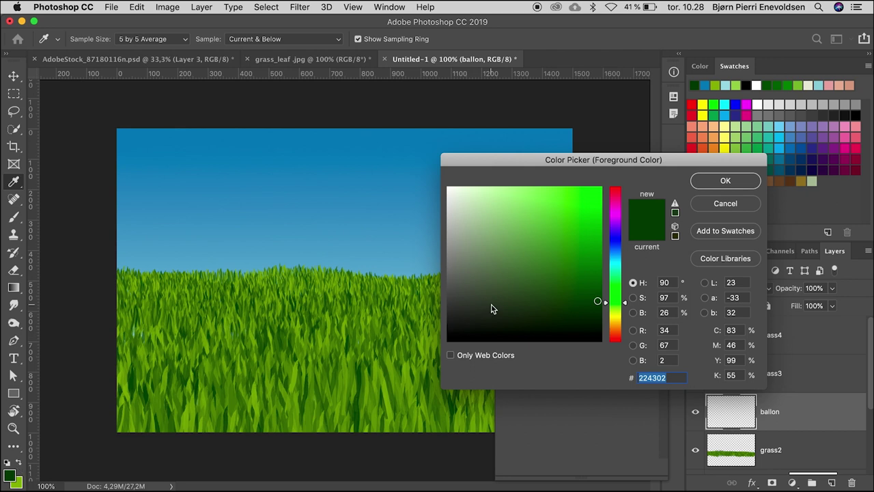
click(618, 340)
click(602, 188)
drag(602, 187, 607, 185)
drag(626, 342, 626, 339)
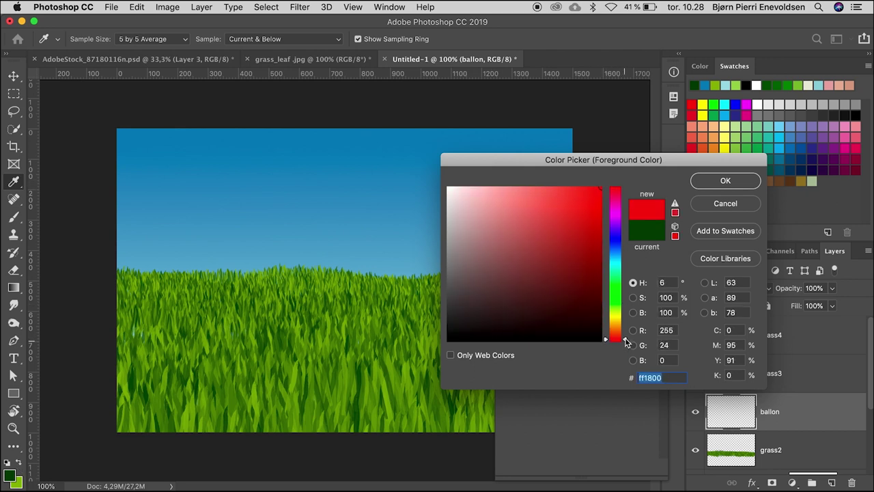
click(726, 181)
Step: Stamp a red ball on the ballon layer and move it down into the grass
key(b)
click(500, 249)
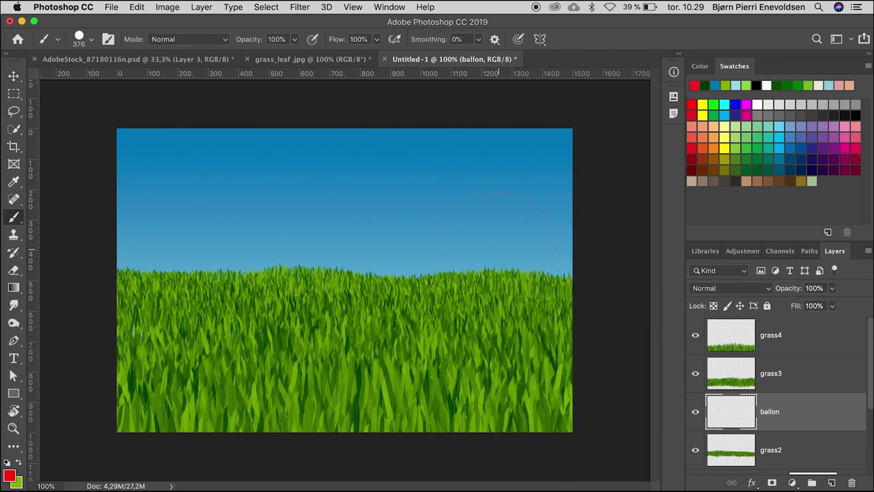
click(346, 275)
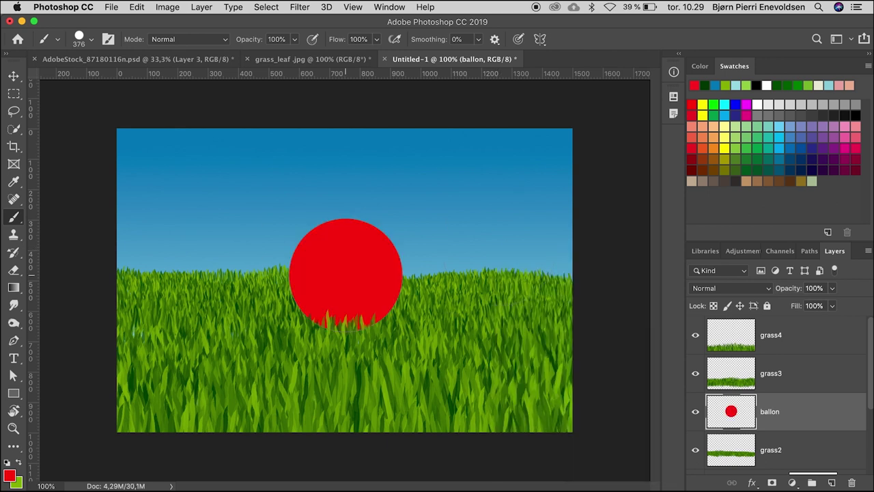
key(v)
drag(346, 275, 432, 317)
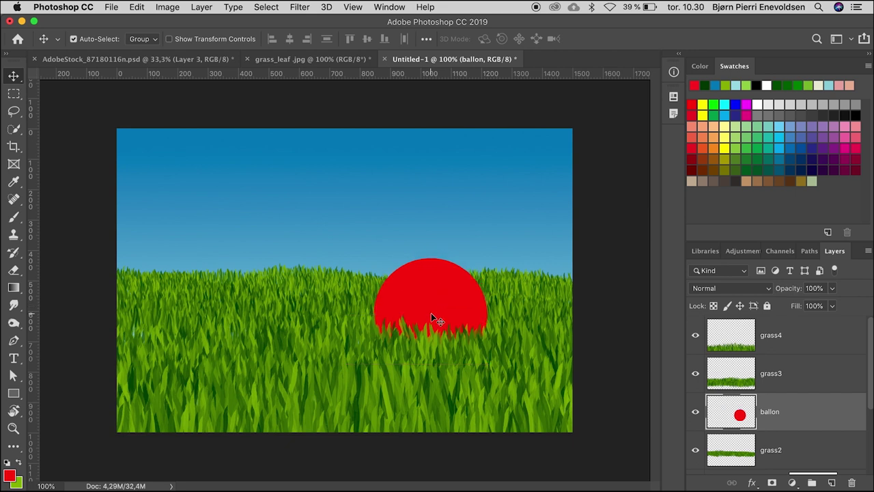
Step: Return to AdobeStock_87180116n.psd and pick the grassleaf 2 brush at 433 px
click(90, 60)
key(b)
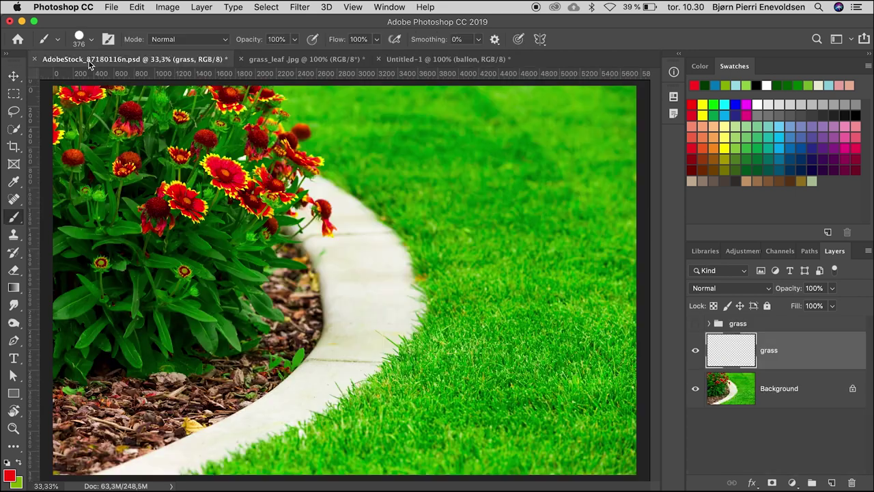
click(90, 43)
key(bracketright)
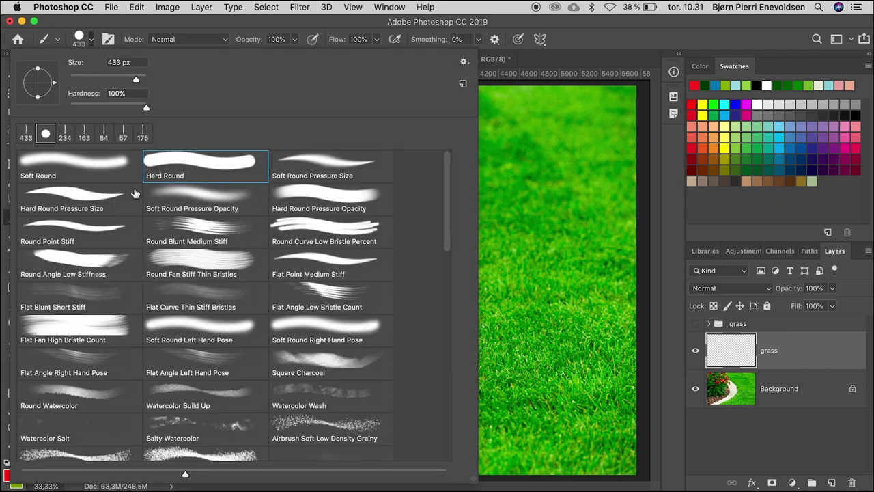
scroll(68, 250, down, 15)
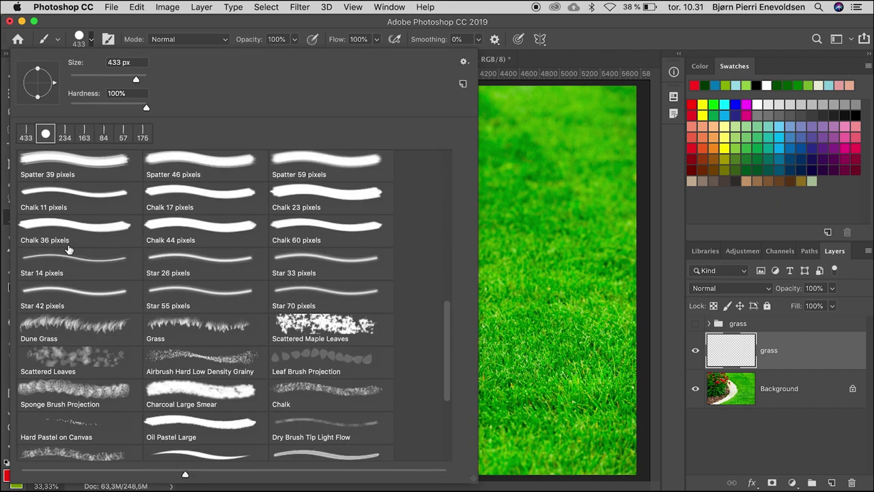
scroll(69, 250, down, 5)
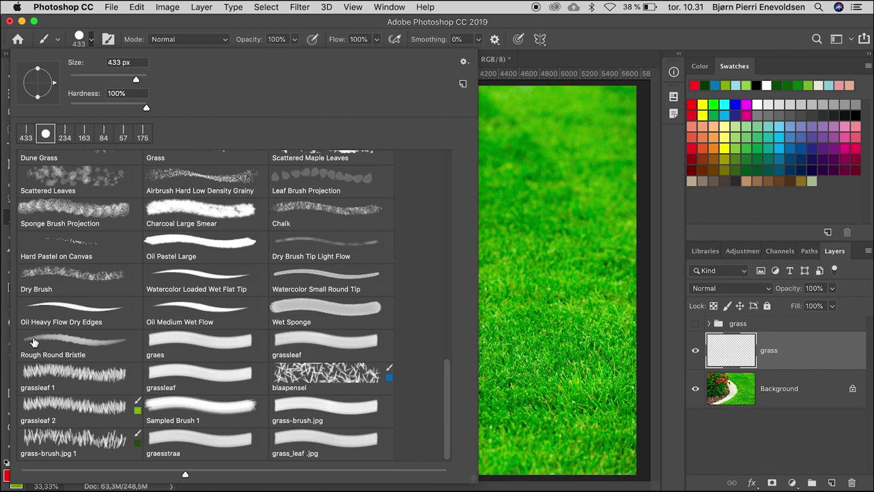
click(52, 406)
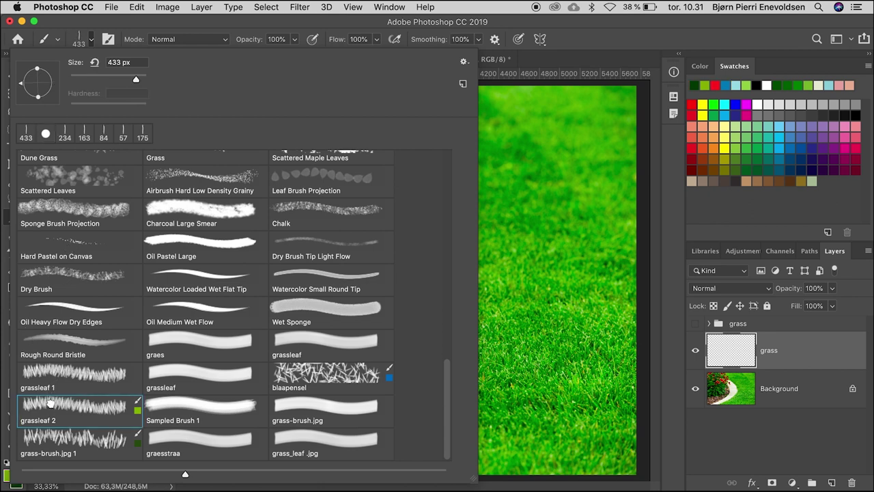
double_click(56, 403)
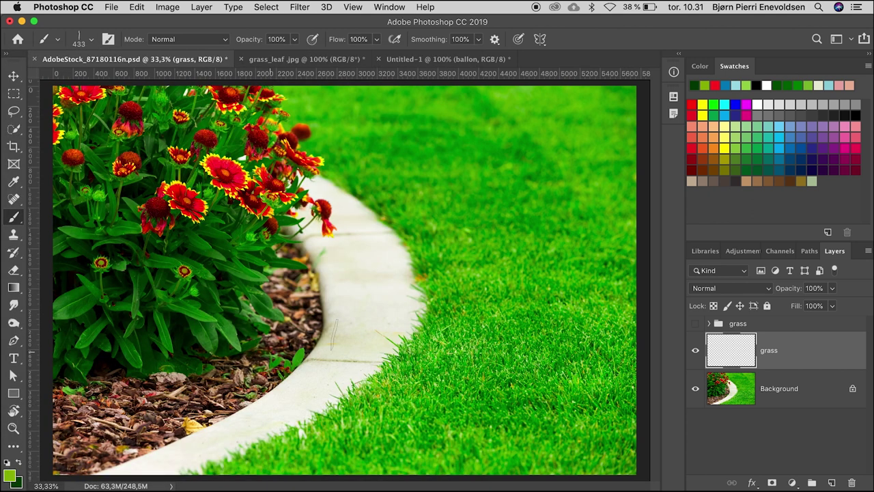
Step: Paint two trial rows of grassleaf 2 blades across the curb on the grass layer
drag(345, 335, 417, 334)
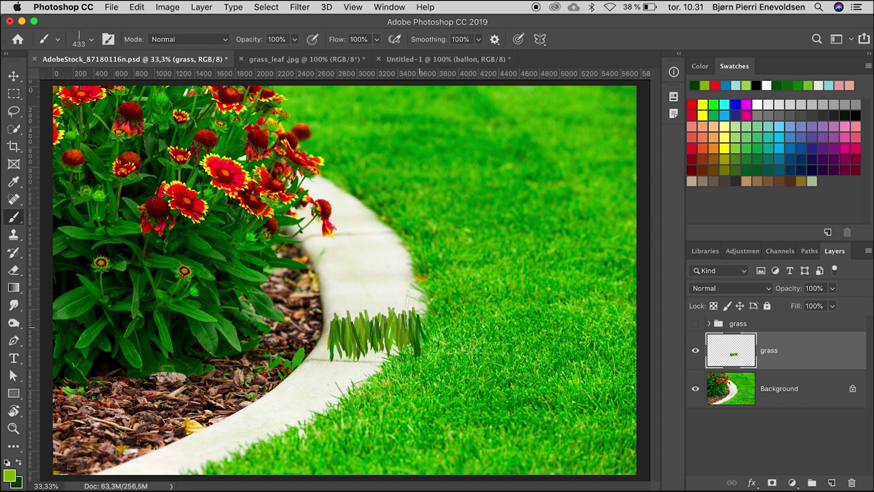
drag(383, 287, 300, 288)
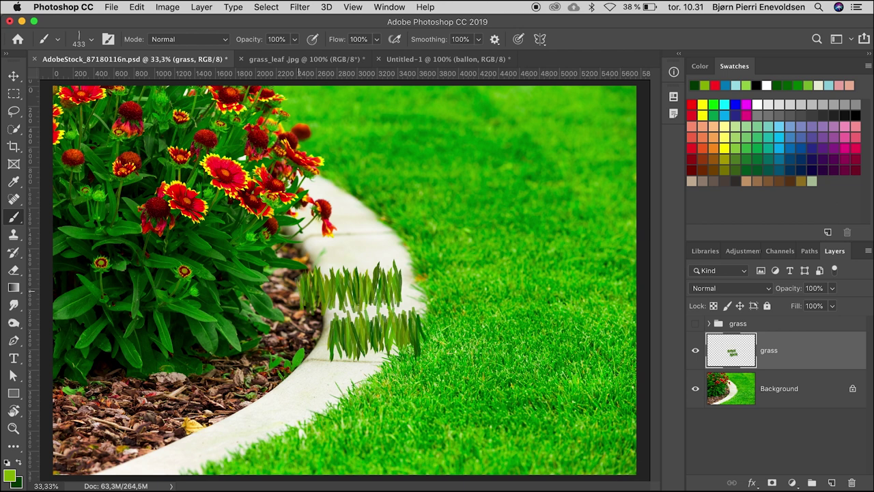
Step: Undo the trial rows and set Shape Dynamics angle jitter control to Direction
key(super+z)
key(super+z)
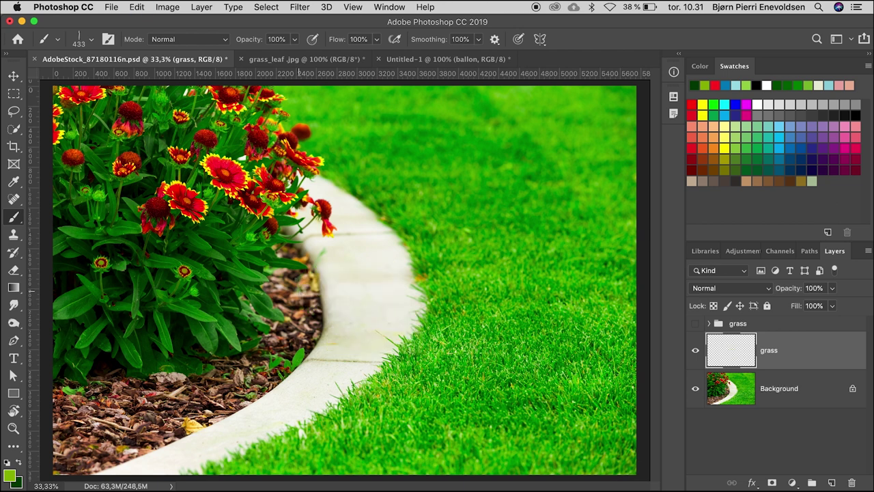
click(108, 40)
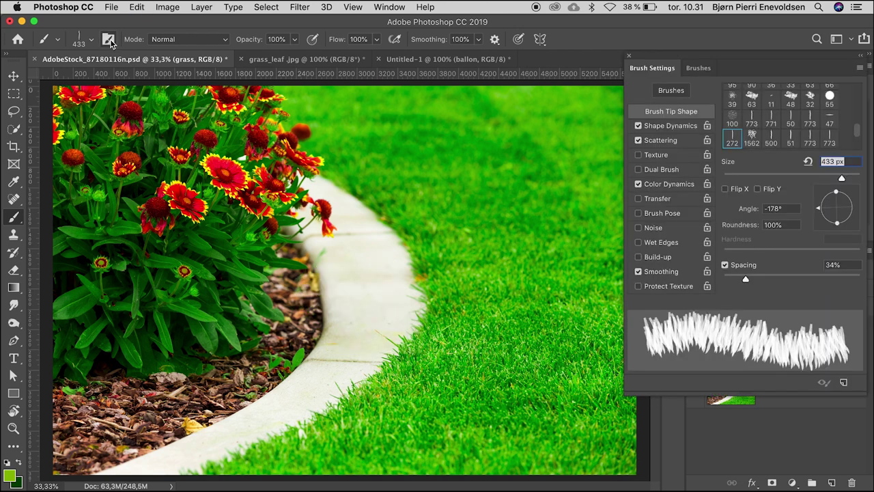
click(666, 127)
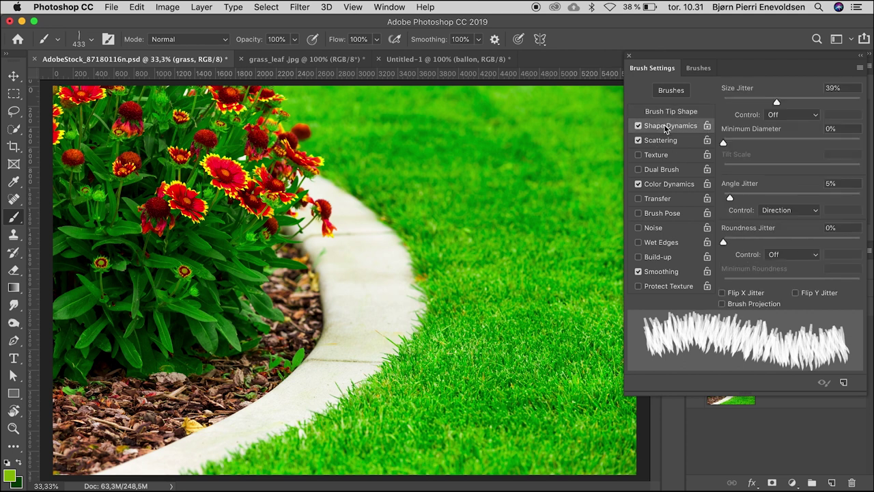
click(783, 214)
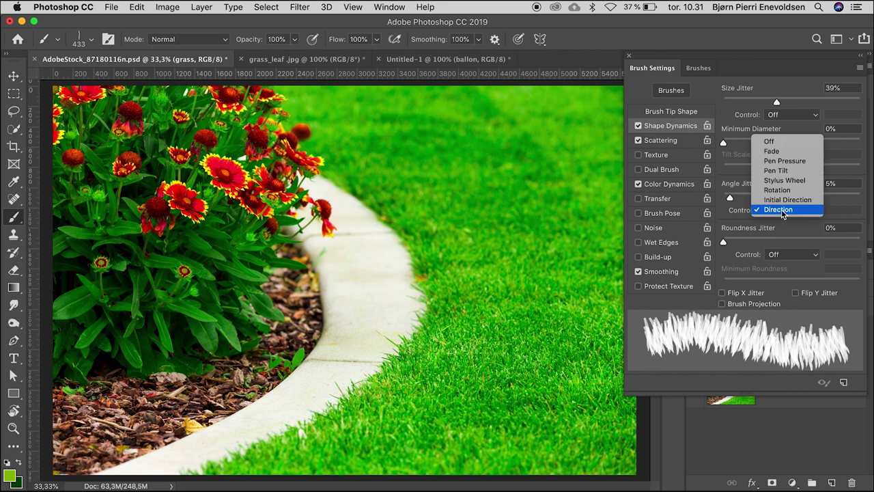
click(774, 142)
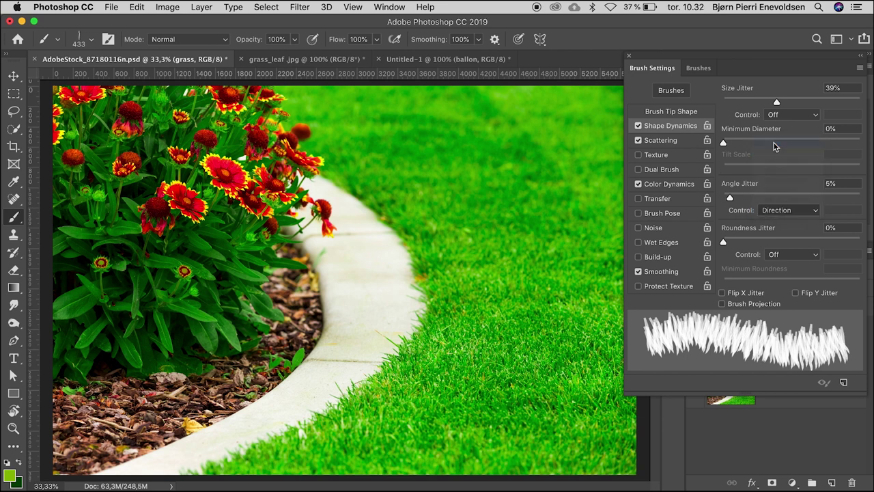
click(782, 211)
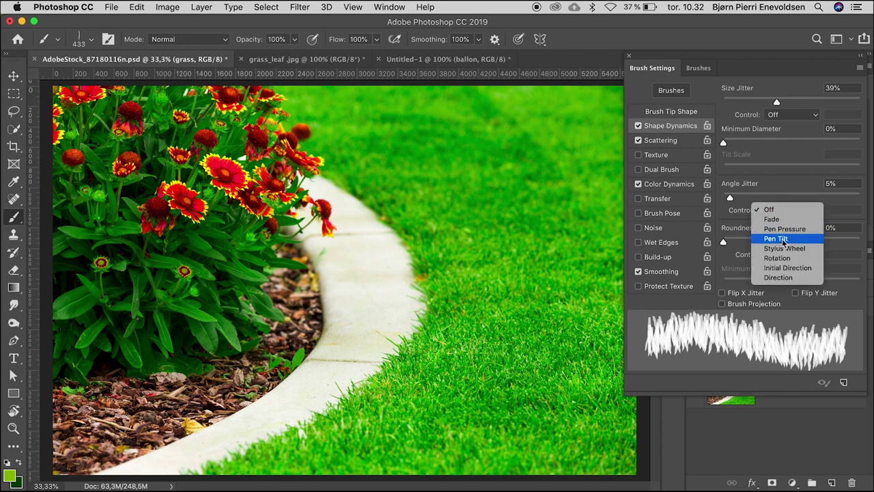
click(782, 279)
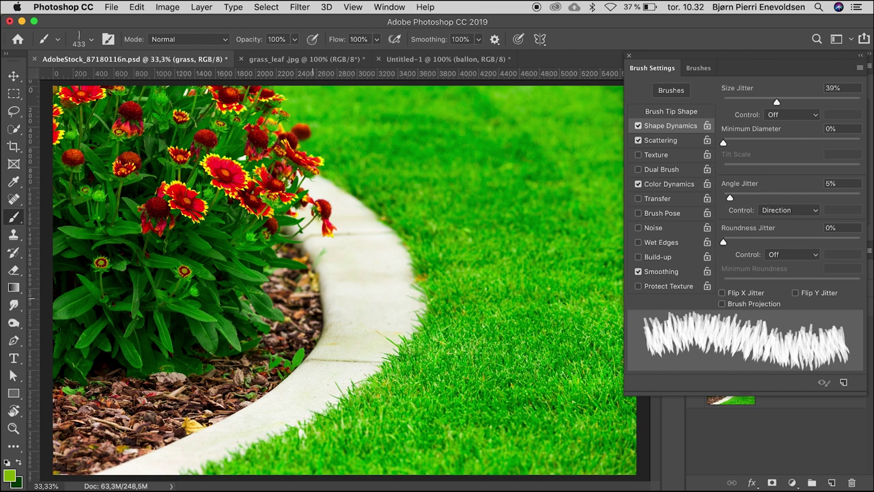
Step: Paint a direction-following grass stroke arching from the lawn over the curb
click(322, 301)
key(cmd+z)
mouse_move(488, 298)
mouse_down()
mouse_move(471, 282)
mouse_move(395, 253)
mouse_up()
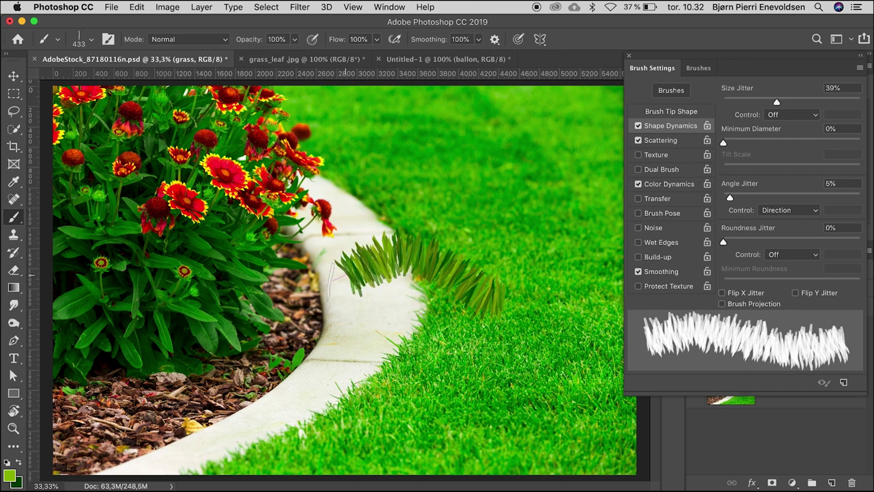
mouse_move(331, 280)
mouse_down()
mouse_move(245, 288)
mouse_move(218, 301)
mouse_up()
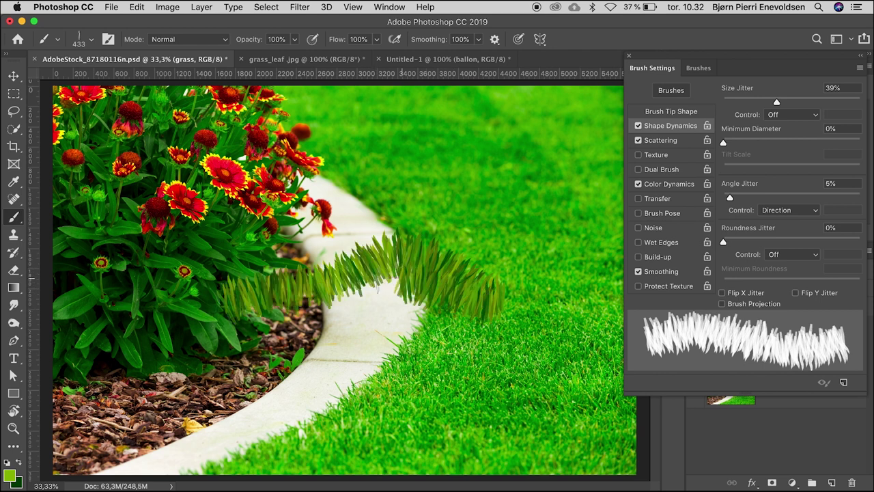
mouse_move(379, 280)
mouse_down()
mouse_move(296, 282)
mouse_move(401, 264)
mouse_move(449, 281)
mouse_move(401, 265)
mouse_move(272, 288)
mouse_move(417, 288)
mouse_move(385, 299)
mouse_move(287, 297)
mouse_move(457, 301)
mouse_move(275, 302)
mouse_up()
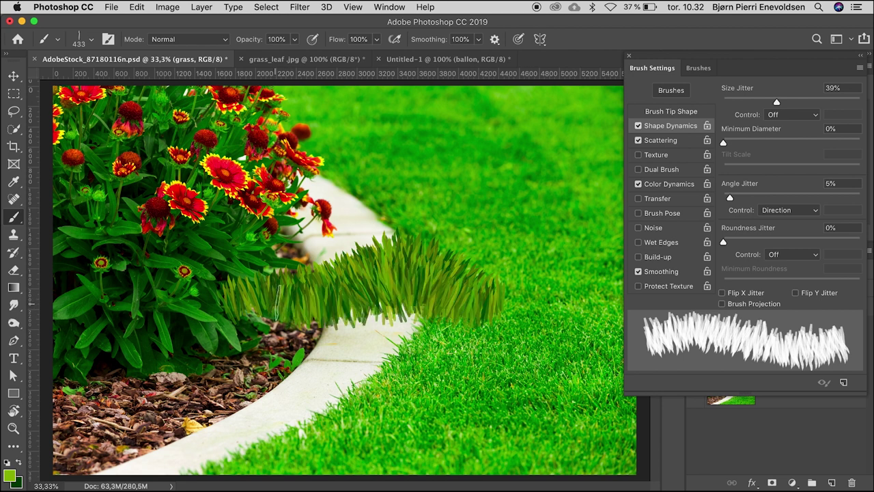
Step: Turn angle jitter control Off and set the brush tip angle to -1°
click(775, 213)
click(769, 142)
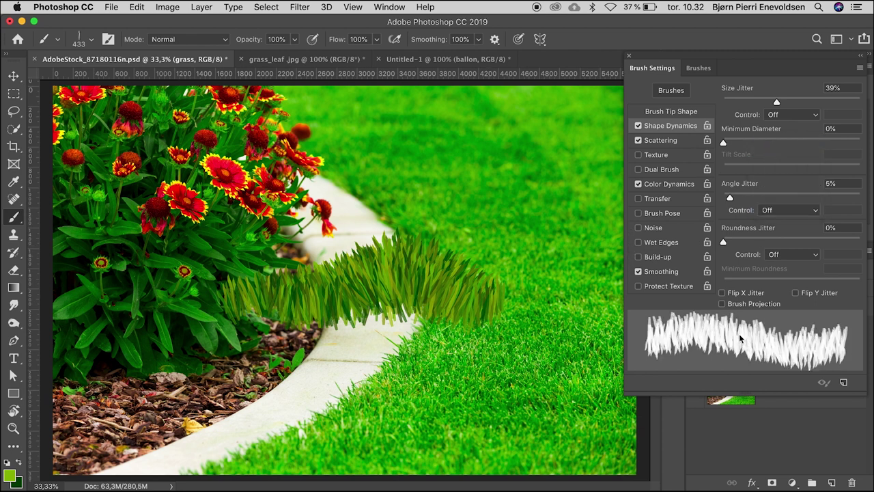
click(673, 112)
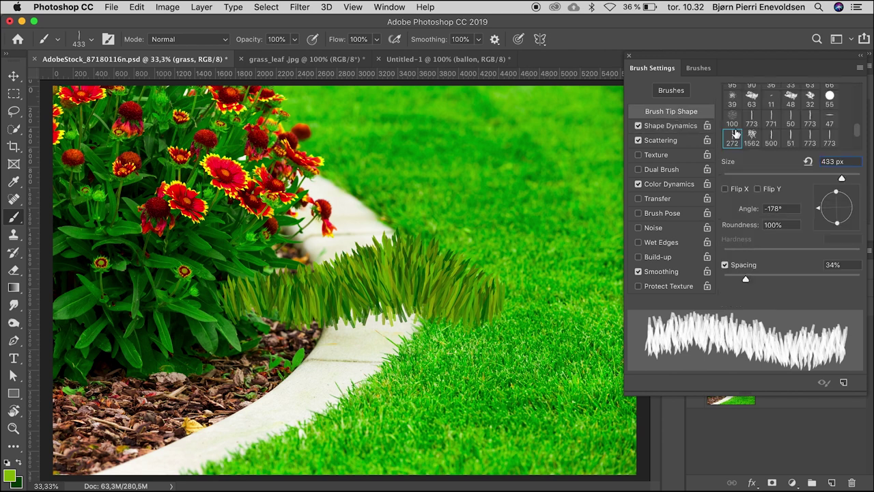
mouse_move(822, 212)
mouse_down()
mouse_move(829, 195)
mouse_move(847, 195)
mouse_move(856, 211)
mouse_up()
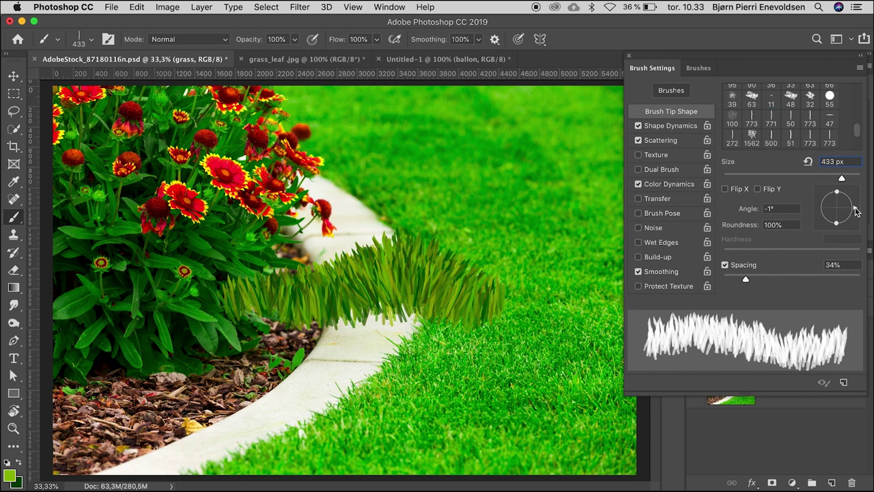
click(771, 458)
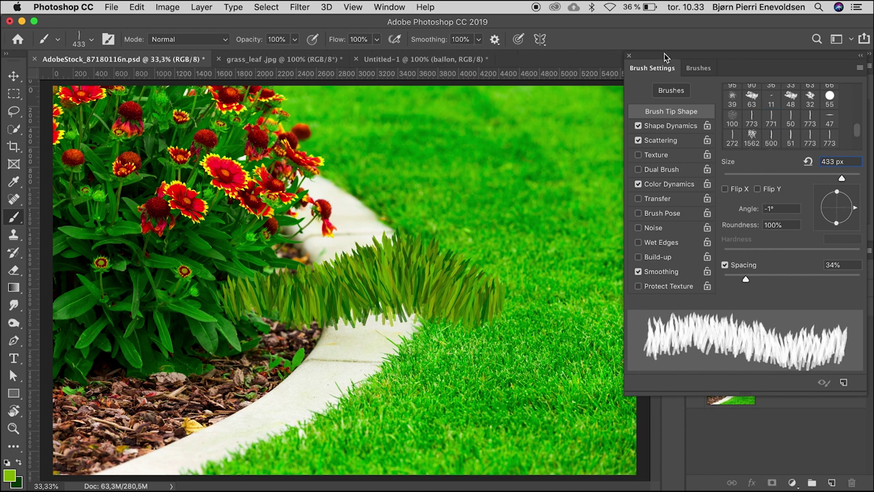
click(629, 58)
Step: Replace the old grass layer with a new empty 'grass' layer and try a test stroke
click(785, 352)
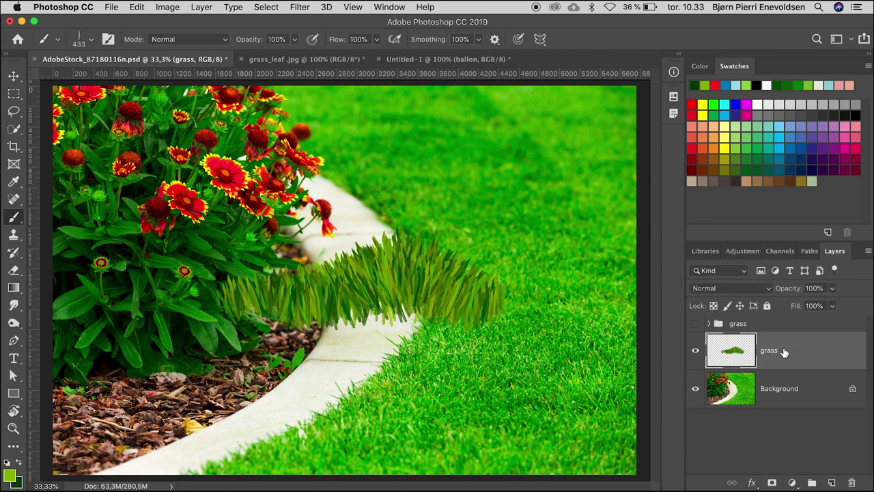
key(Delete)
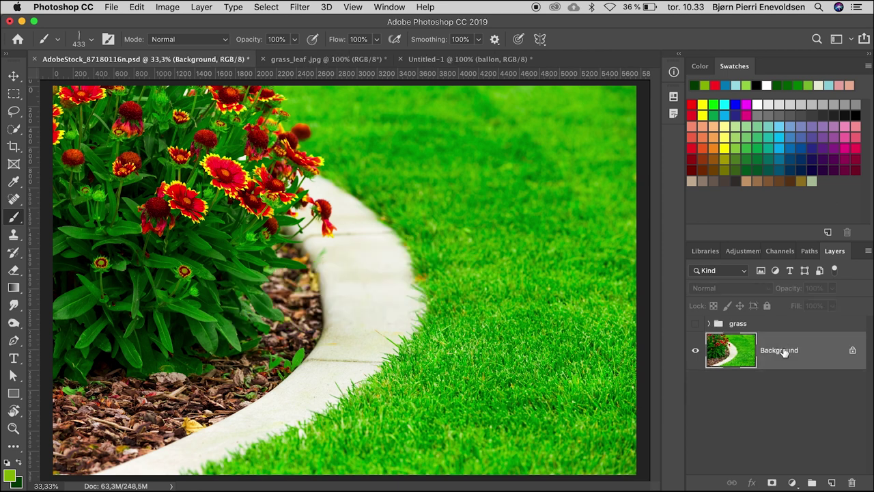
key(super+shift+n)
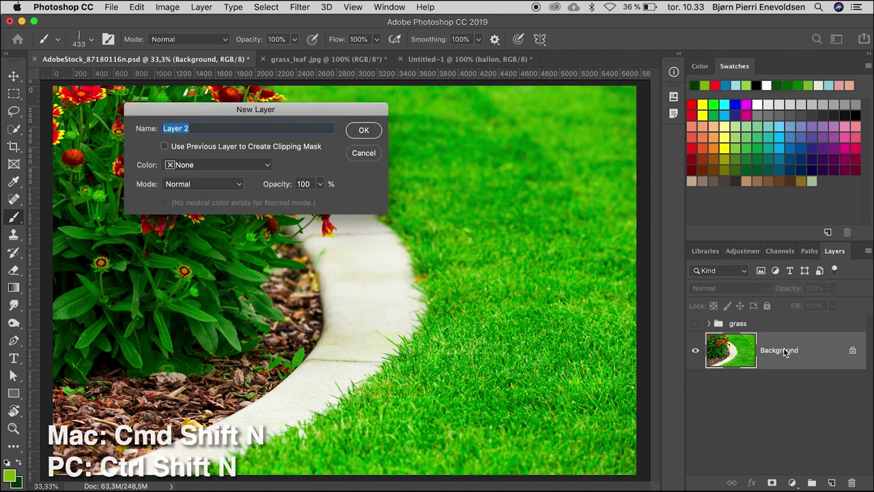
text(grass)
key(Return)
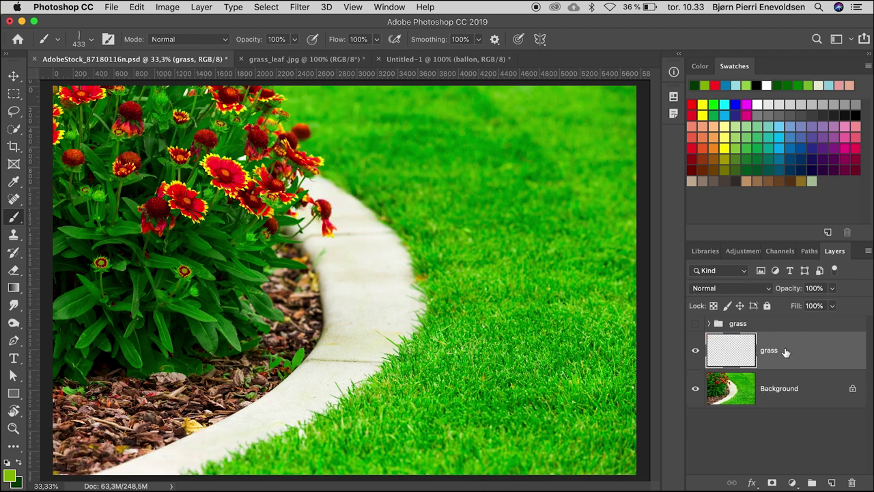
drag(376, 310, 351, 318)
mouse_move(410, 321)
mouse_down()
mouse_move(362, 326)
mouse_move(376, 334)
mouse_up()
key(super+z)
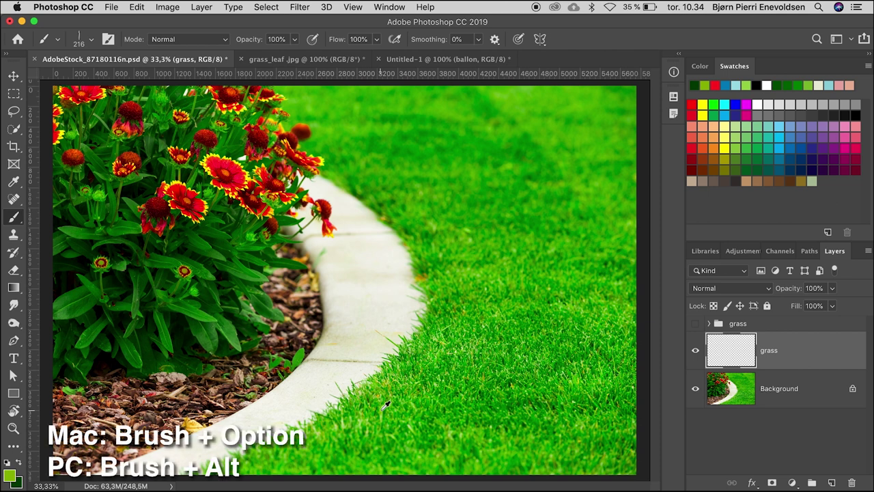
Step: Sample several greens from the lawn and test-paint grass along the curb, then undo
alt+click(382, 408)
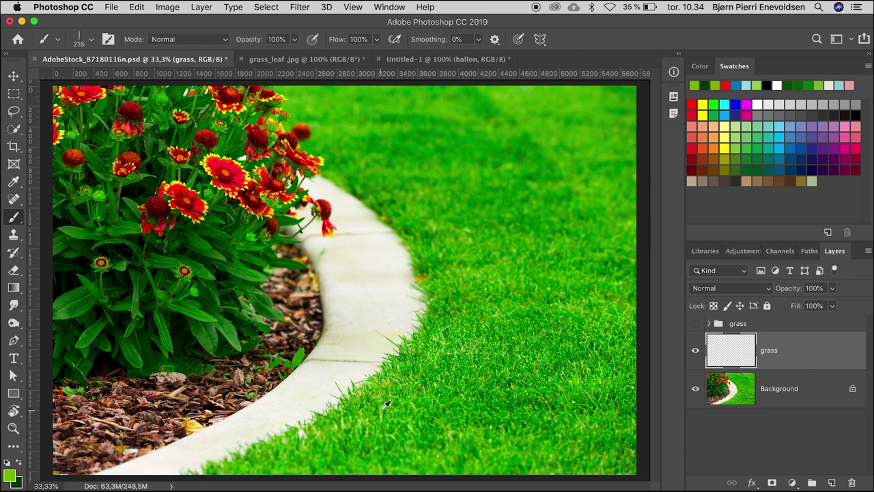
key(x)
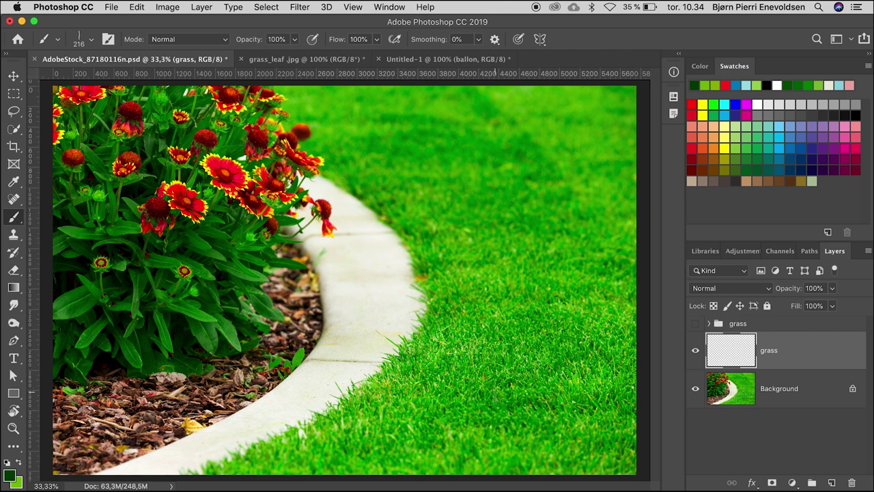
alt+click(497, 400)
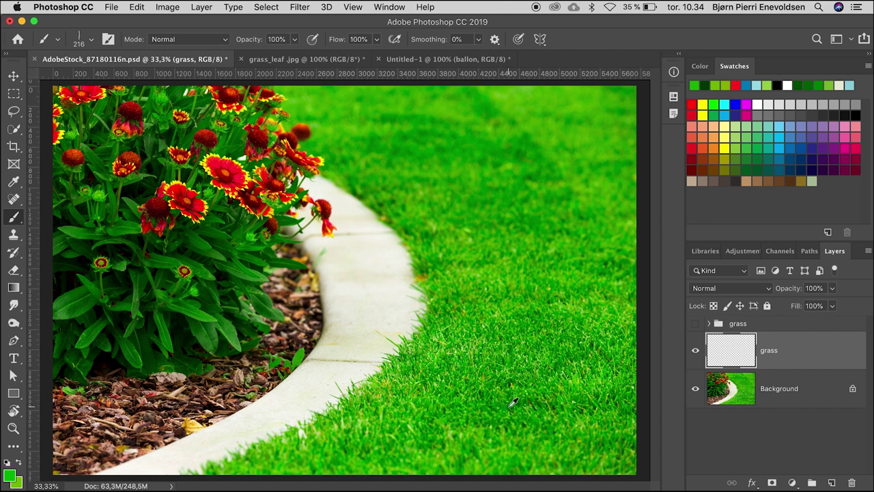
alt+click(510, 405)
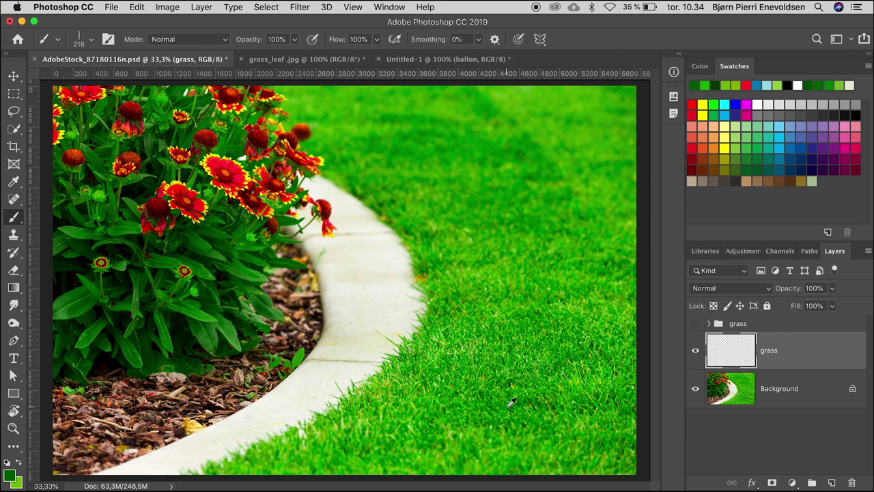
alt+click(509, 406)
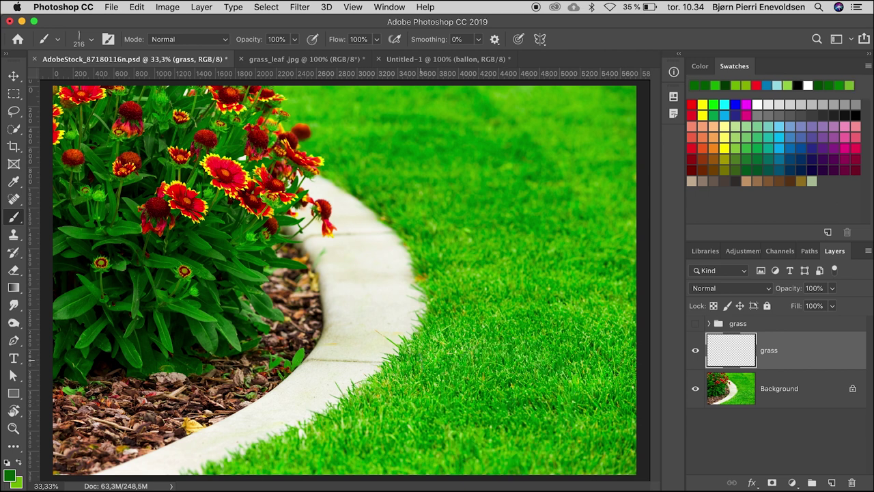
mouse_move(420, 362)
mouse_down()
mouse_move(305, 366)
mouse_move(355, 370)
mouse_move(314, 373)
mouse_move(383, 393)
mouse_move(321, 386)
mouse_move(267, 399)
mouse_move(287, 409)
mouse_up()
key(super+z)
Step: Set the foreground colour to the yellow-green #98c722
click(9, 478)
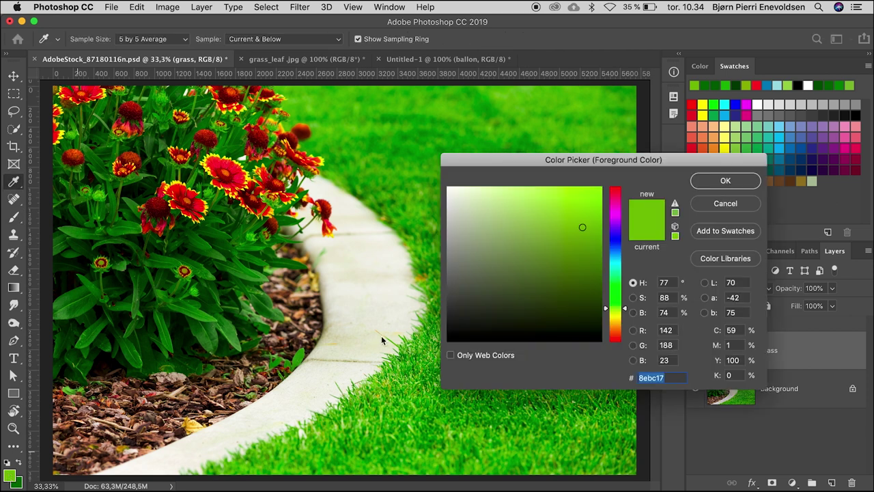
click(576, 221)
drag(575, 219, 573, 217)
click(709, 183)
Step: Paint trial grass strokes along the lawn edge, ending with a patch over the curb
key(b)
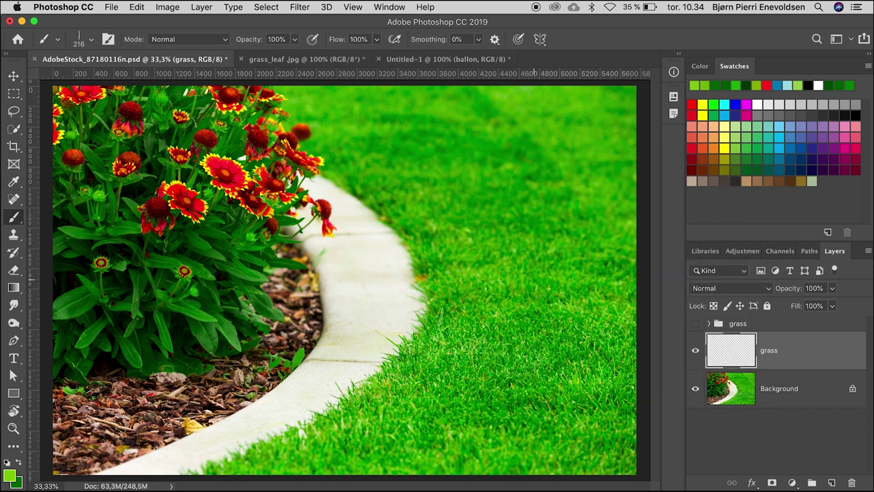
drag(427, 349, 253, 372)
mouse_move(368, 377)
mouse_down()
mouse_move(226, 403)
mouse_move(423, 407)
mouse_move(369, 394)
mouse_move(355, 367)
mouse_up()
key(ctrl+z)
mouse_move(394, 339)
mouse_down()
mouse_move(341, 341)
mouse_move(400, 345)
mouse_move(384, 355)
mouse_up()
Step: Undo the curb patch, set spacing 53% and scatter 84%, and save as brush 'grassleaf 3'
key(ctrl+z)
click(108, 39)
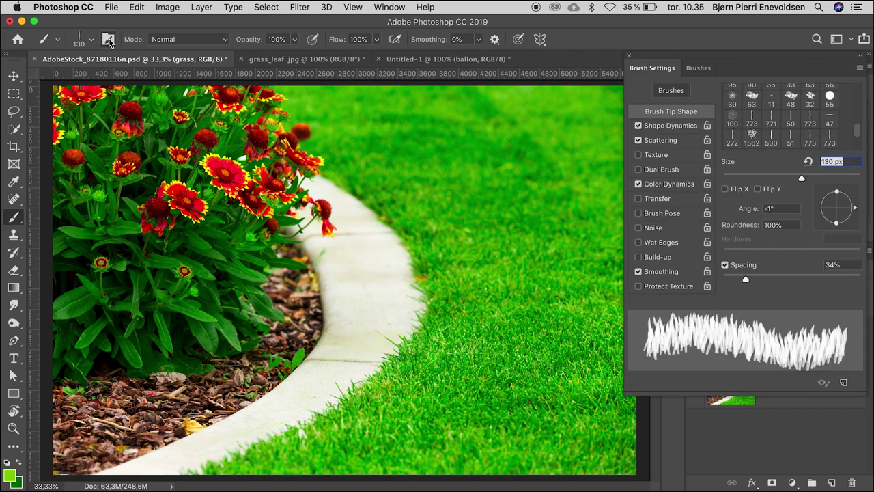
drag(744, 277, 760, 278)
click(661, 140)
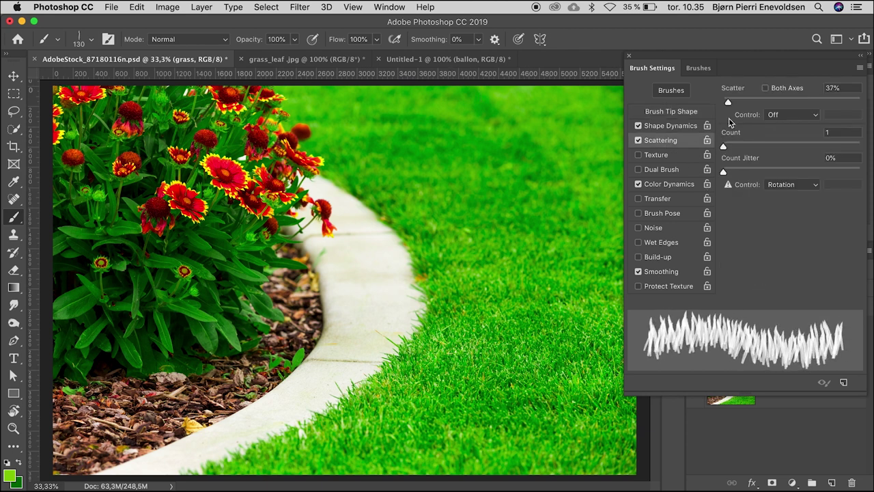
drag(728, 103, 736, 102)
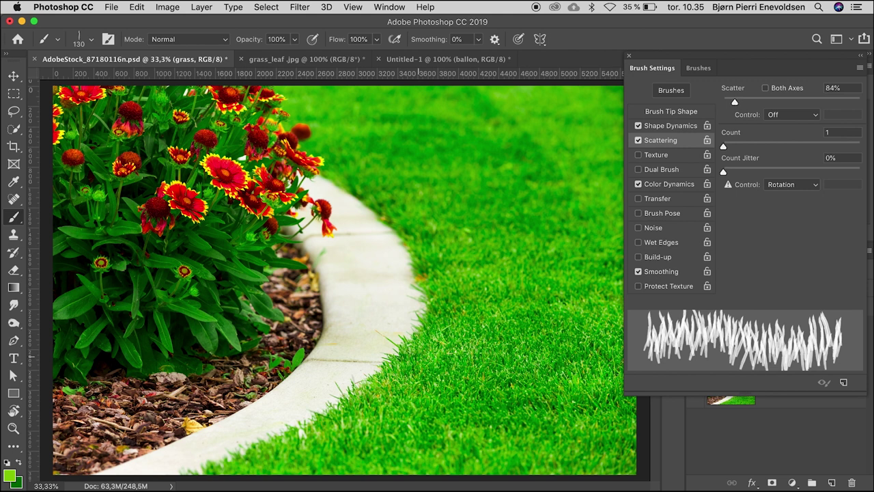
mouse_move(404, 344)
mouse_down()
mouse_move(381, 350)
mouse_move(402, 357)
mouse_move(318, 362)
mouse_move(420, 362)
mouse_move(349, 342)
mouse_move(308, 368)
mouse_move(383, 386)
mouse_move(307, 396)
mouse_move(321, 375)
mouse_move(294, 349)
mouse_move(246, 372)
mouse_move(348, 389)
mouse_move(205, 403)
mouse_move(335, 418)
mouse_move(451, 382)
mouse_up()
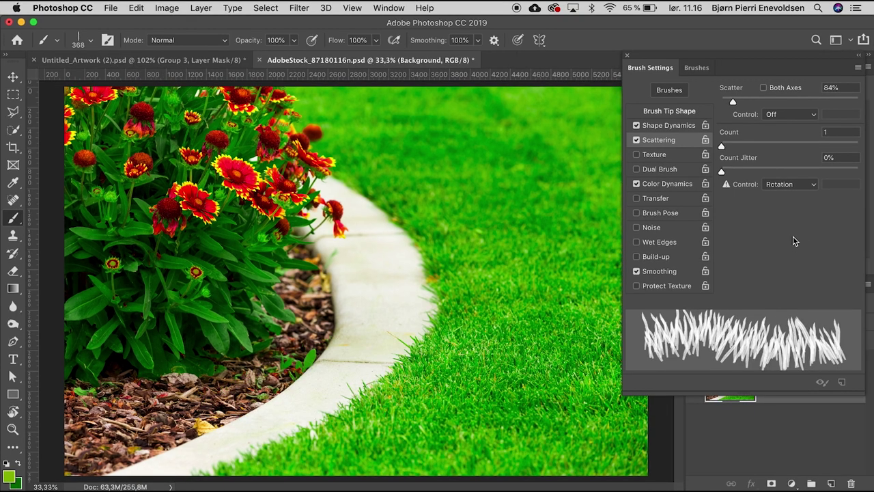
click(842, 382)
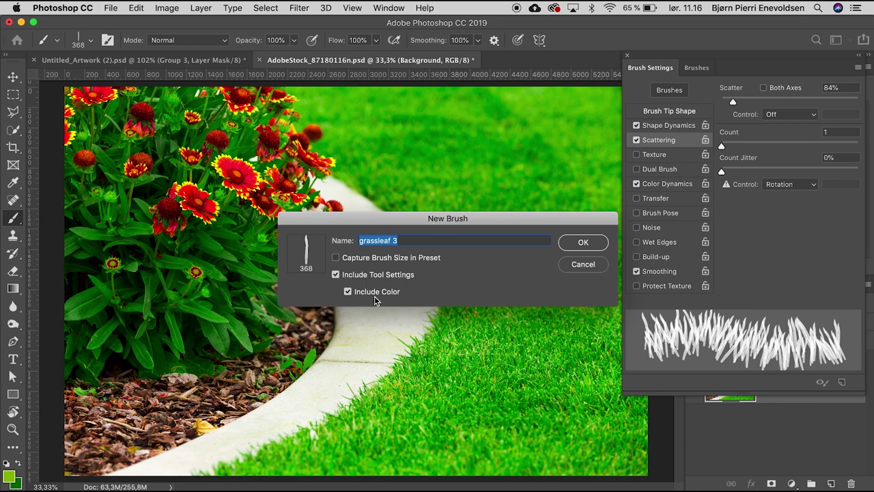
click(572, 244)
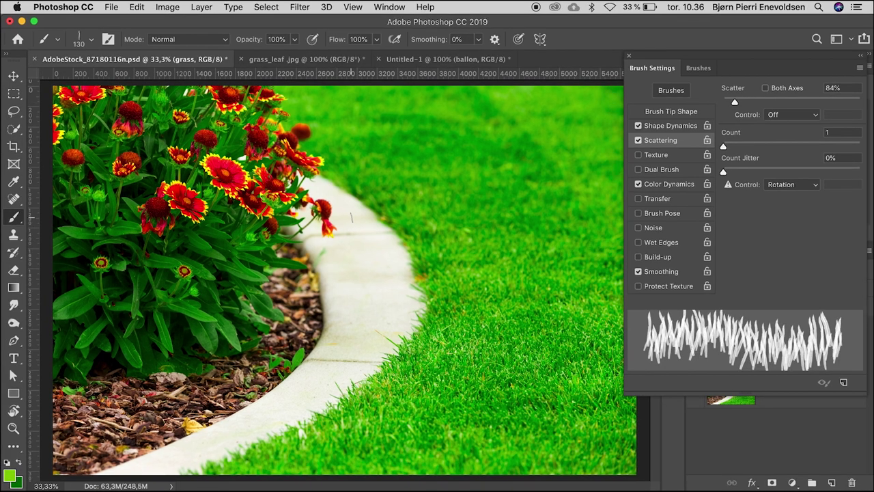
Step: Shrink the brush to 72 px and paint grass over the curb and mulch at lower left
drag(352, 217, 342, 218)
mouse_move(334, 179)
mouse_down()
mouse_move(236, 161)
mouse_move(293, 191)
mouse_move(386, 206)
mouse_move(287, 185)
mouse_move(314, 175)
mouse_move(376, 209)
mouse_move(280, 219)
mouse_move(382, 216)
mouse_move(286, 225)
mouse_move(393, 220)
mouse_move(420, 233)
mouse_move(303, 220)
mouse_move(273, 231)
mouse_move(389, 229)
mouse_move(290, 234)
mouse_move(295, 240)
mouse_move(402, 235)
mouse_move(246, 239)
mouse_move(382, 243)
mouse_move(273, 250)
mouse_move(410, 250)
mouse_move(369, 261)
mouse_move(270, 263)
mouse_move(398, 261)
mouse_move(308, 274)
mouse_move(409, 277)
mouse_move(300, 290)
mouse_move(410, 291)
mouse_move(307, 300)
mouse_move(437, 311)
mouse_move(280, 315)
mouse_move(280, 336)
mouse_move(423, 331)
mouse_move(235, 338)
mouse_move(409, 348)
mouse_move(219, 372)
mouse_move(355, 386)
mouse_up()
ctrl+alt+click(291, 238)
mouse_move(219, 372)
mouse_down()
mouse_move(69, 374)
mouse_move(396, 396)
mouse_move(65, 388)
mouse_move(356, 418)
mouse_move(157, 411)
mouse_move(334, 408)
mouse_move(119, 434)
mouse_move(205, 410)
mouse_move(62, 403)
mouse_move(246, 403)
mouse_move(226, 432)
mouse_move(82, 396)
mouse_move(185, 410)
mouse_move(273, 440)
mouse_move(169, 444)
mouse_move(61, 465)
mouse_move(226, 461)
mouse_move(69, 457)
mouse_move(98, 465)
mouse_up()
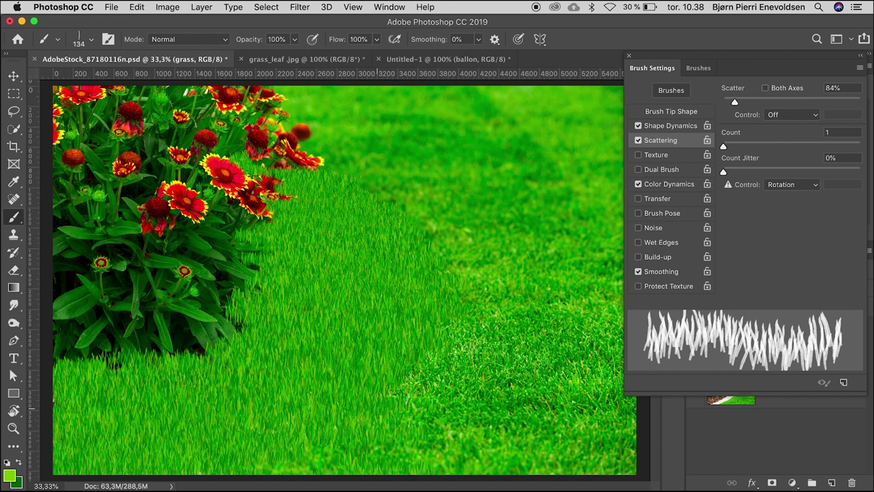
click(629, 57)
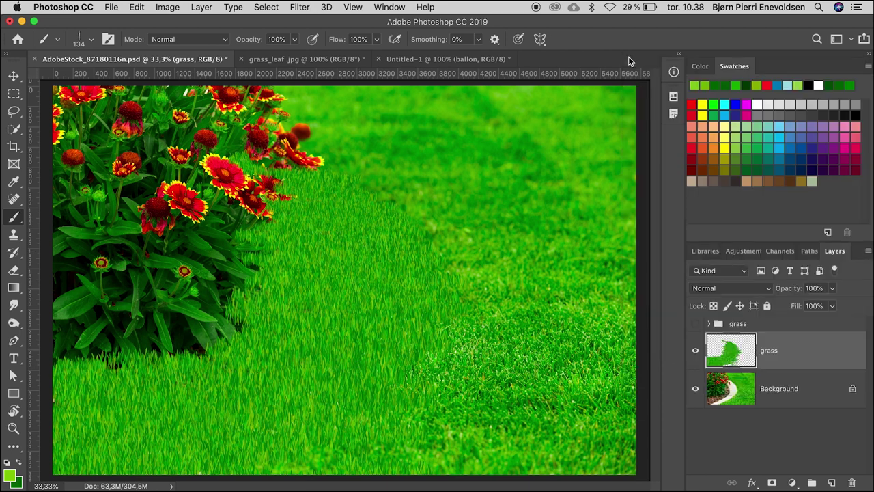
Step: Add a Levels adjustment with midtones at 0.85 and invert its mask to hide it
click(792, 483)
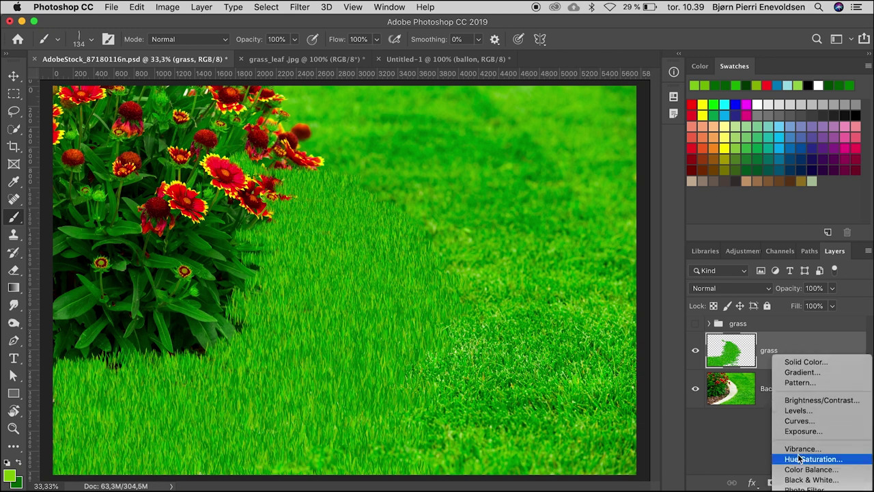
click(797, 411)
drag(522, 396, 500, 393)
mouse_move(646, 396)
mouse_down()
mouse_move(625, 397)
mouse_move(650, 396)
mouse_up()
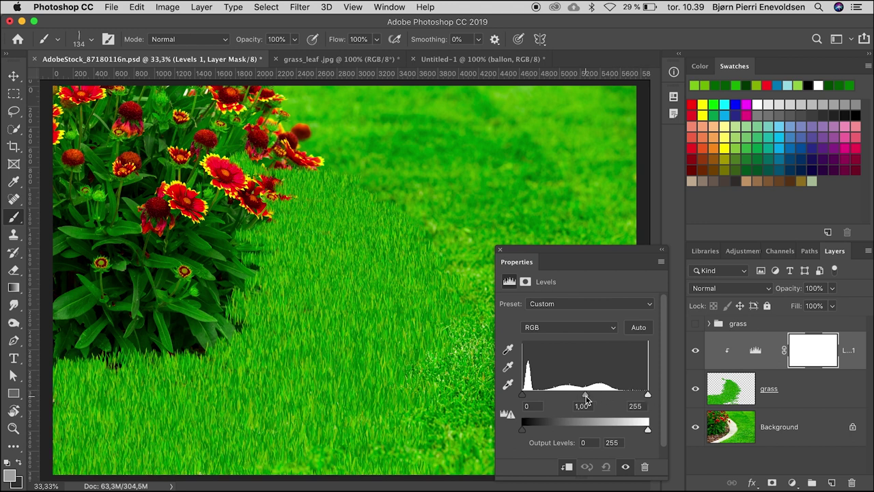
drag(586, 398, 594, 402)
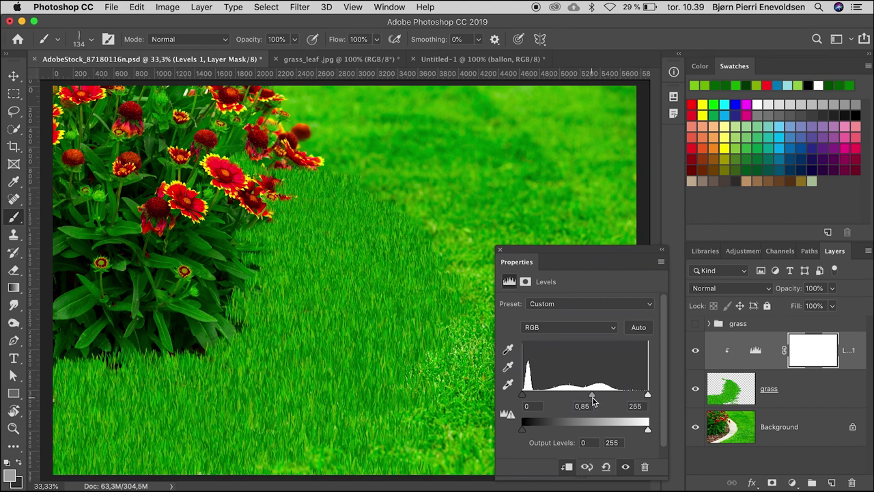
key(super+i)
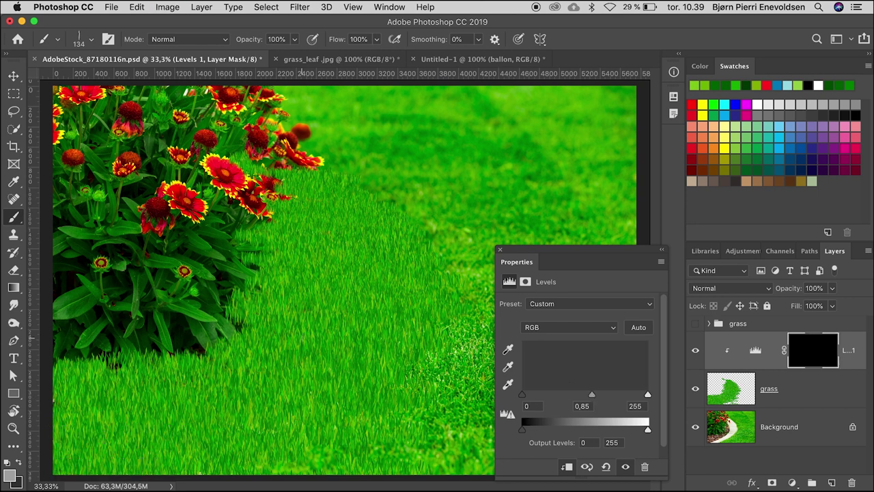
Step: With a 684 px soft round brush, paint the mask to darken grass along the flowers and lower-left lawn
click(92, 42)
scroll(52, 226, up, 10)
click(57, 158)
key(Return)
drag(286, 291, 344, 298)
click(341, 204)
mouse_move(341, 203)
mouse_down()
mouse_move(278, 225)
mouse_move(265, 212)
mouse_move(255, 309)
mouse_move(121, 361)
mouse_up()
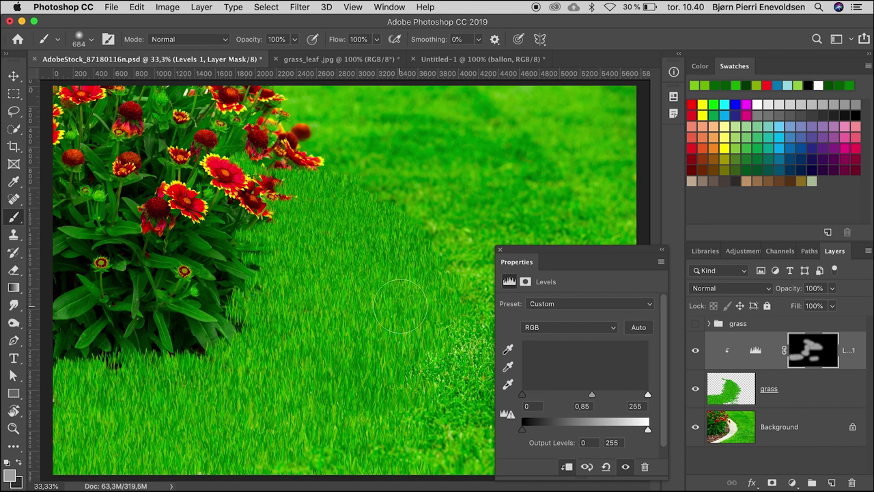
mouse_move(400, 307)
mouse_down()
mouse_move(239, 260)
mouse_move(229, 300)
mouse_move(87, 354)
mouse_move(134, 357)
mouse_up()
Step: Lower the Levels white input to 244 and dock the Properties panel
key(x)
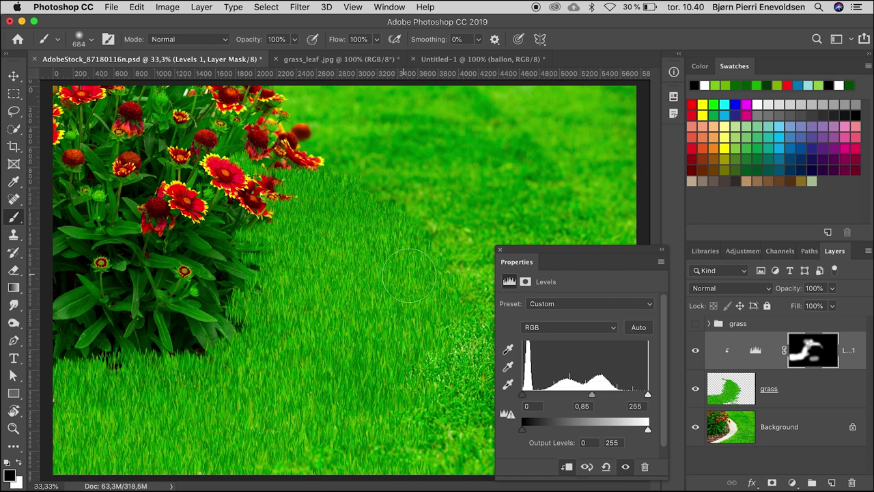
drag(648, 396, 640, 397)
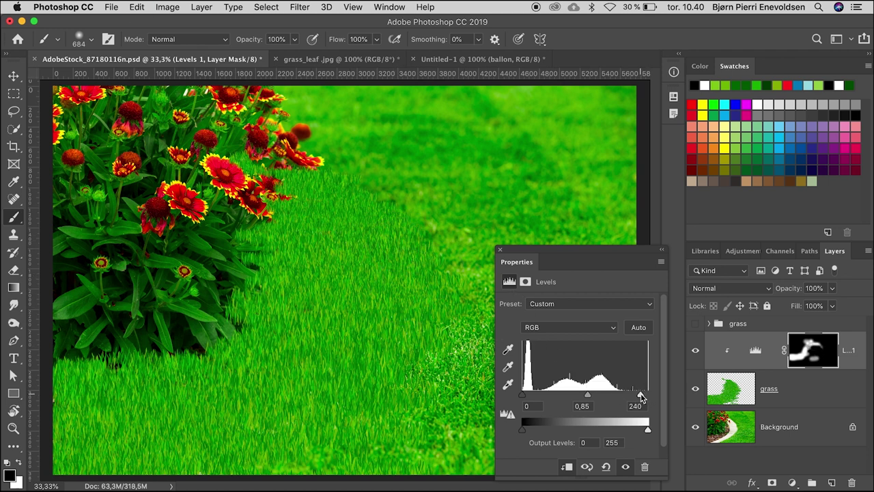
drag(561, 252, 762, 66)
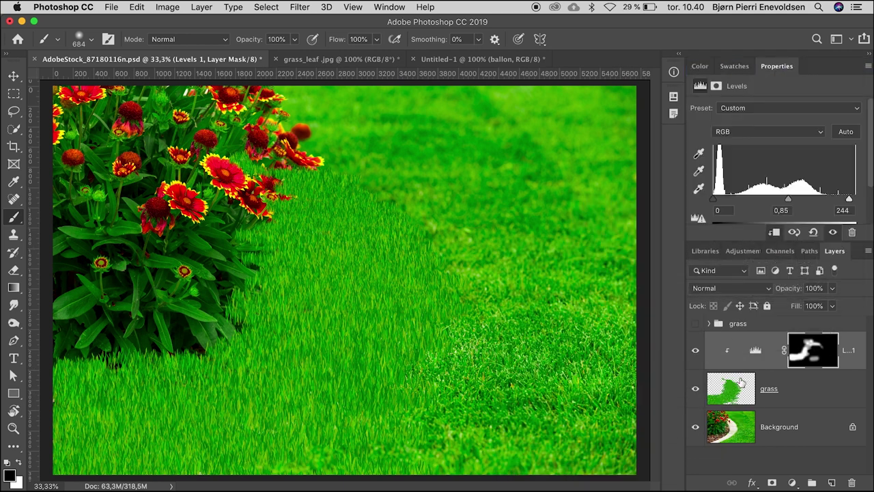
Step: Convert the grass layer for smart filters and apply a Gaussian Blur of radius 13,4
click(794, 387)
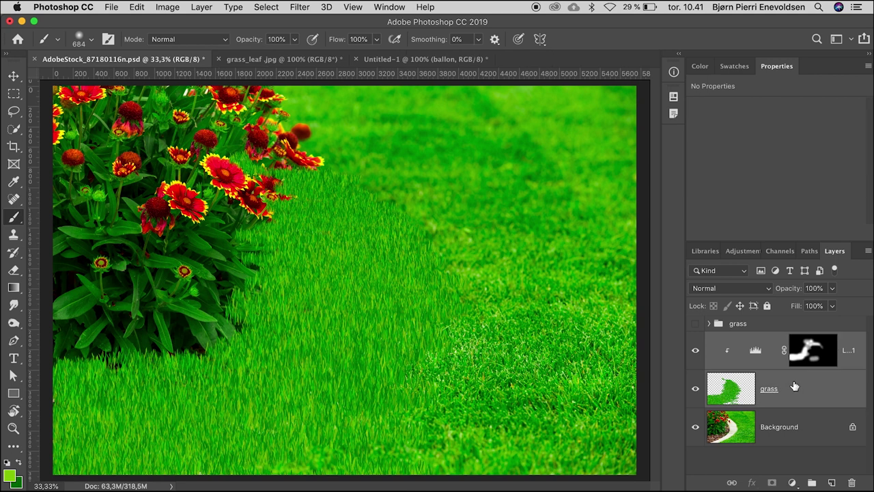
click(301, 7)
click(305, 39)
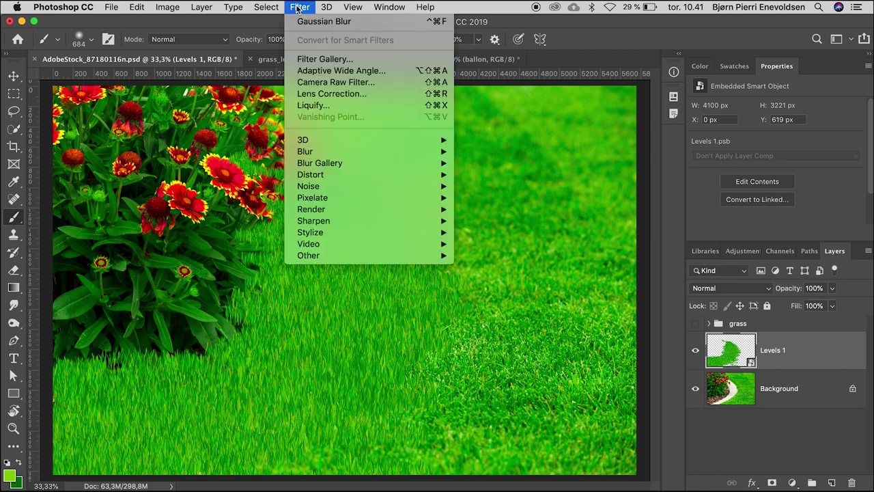
mouse_move(317, 154)
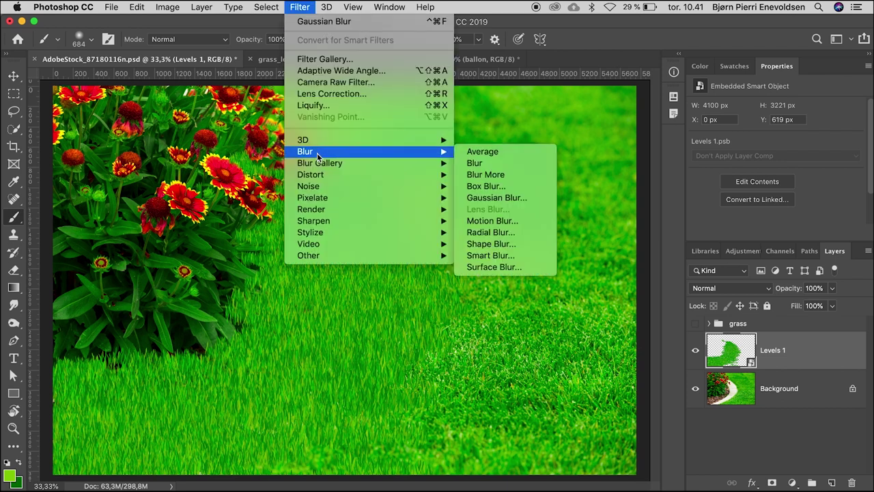
click(474, 197)
drag(232, 266, 240, 269)
click(346, 99)
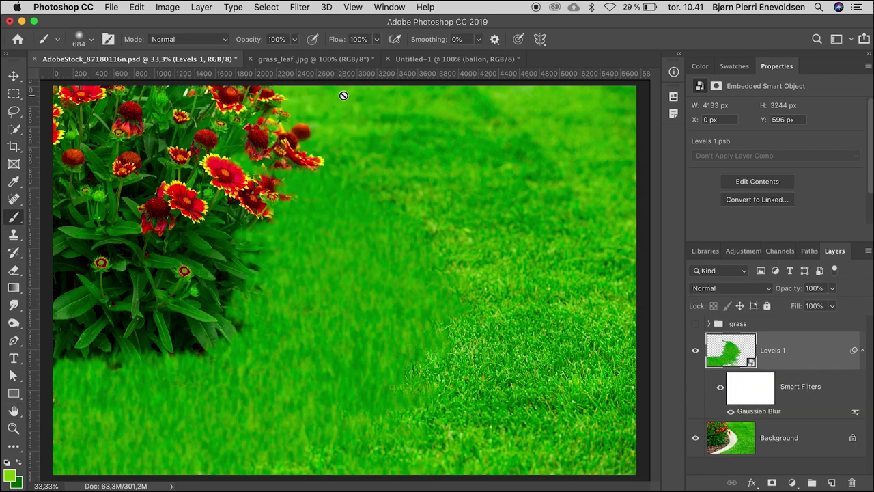
Step: Paint the blur's filter mask with a ~998 px brush to restore sharp grass around the centre
click(746, 392)
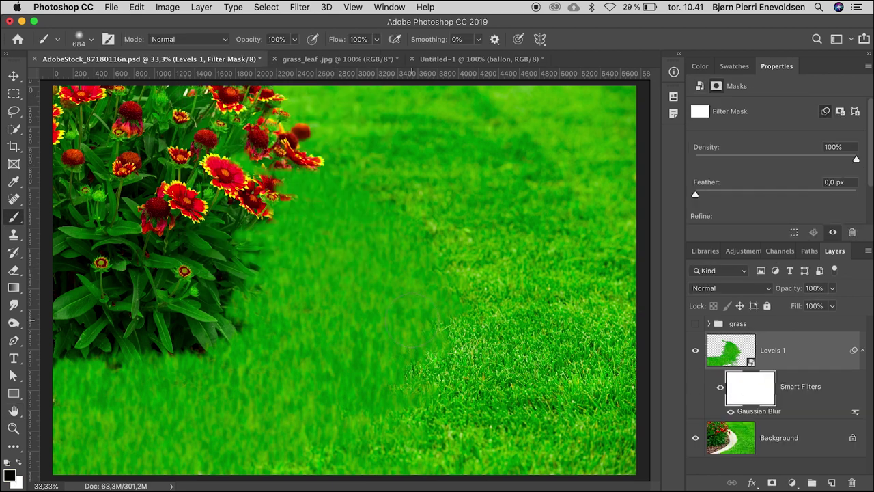
drag(409, 321, 444, 328)
mouse_move(393, 362)
mouse_down()
mouse_move(409, 341)
mouse_move(434, 336)
mouse_up()
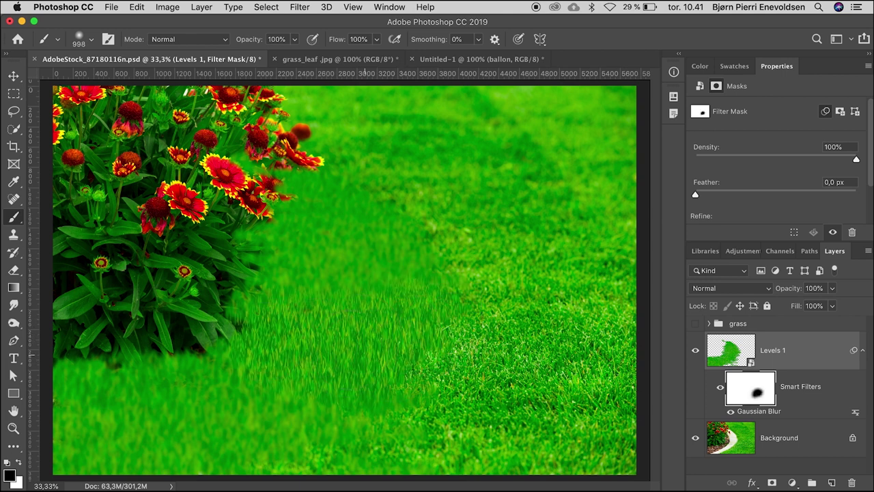
mouse_move(306, 290)
mouse_down()
mouse_move(273, 293)
mouse_move(388, 294)
mouse_up()
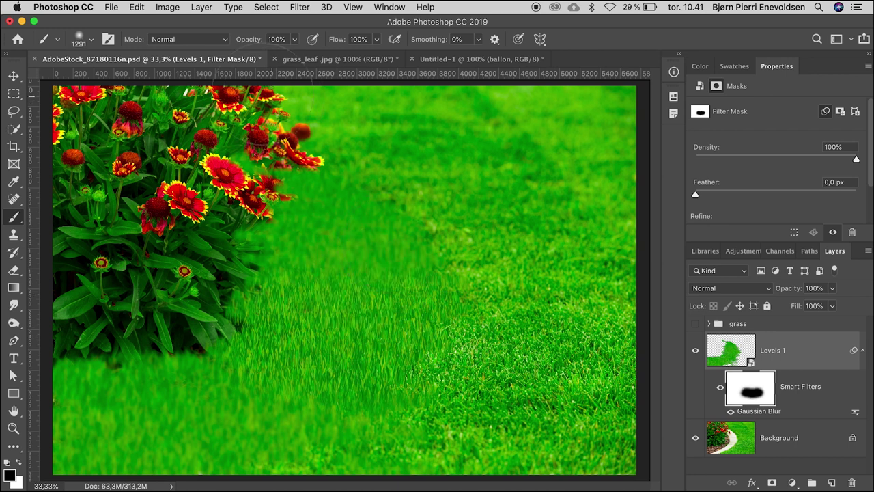
Step: At 48% brush opacity, mask the blur away from the grass under the flowers
drag(293, 44, 265, 58)
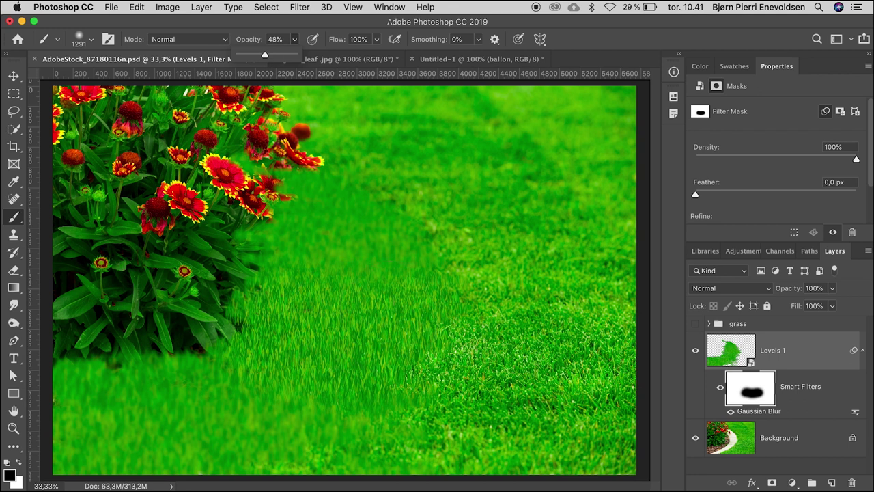
click(338, 280)
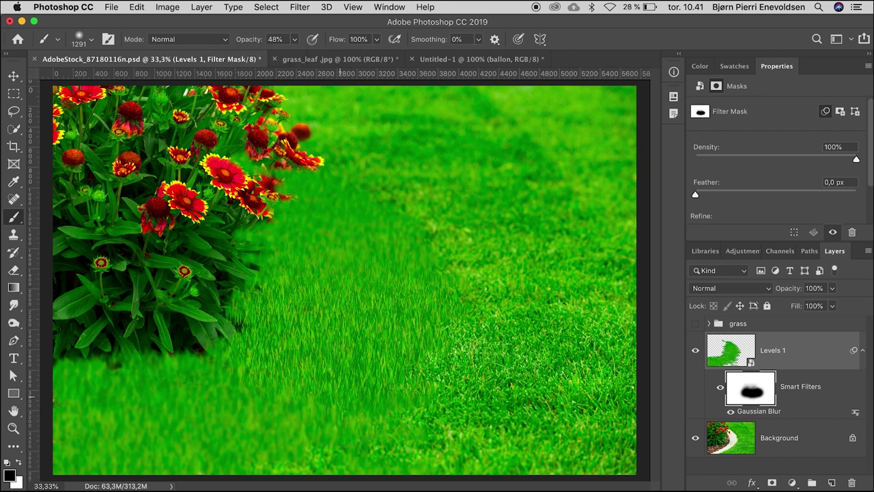
mouse_move(345, 397)
mouse_down()
mouse_move(137, 327)
mouse_move(314, 307)
mouse_up()
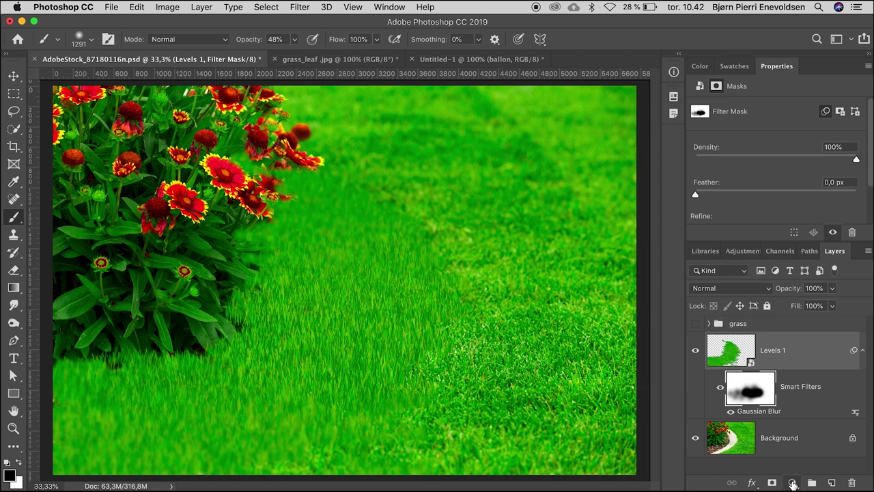
Step: Add a Curves adjustment clipped to Levels 1, raise the curve, and invert its mask to black
click(793, 483)
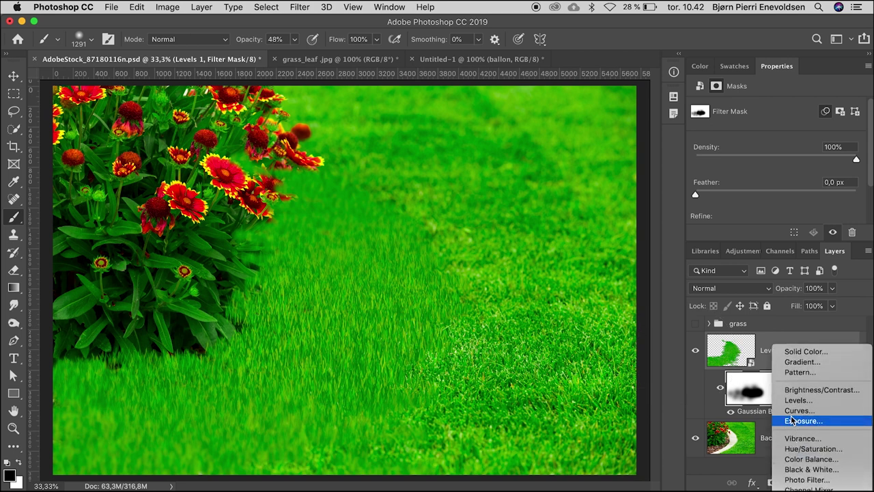
click(792, 410)
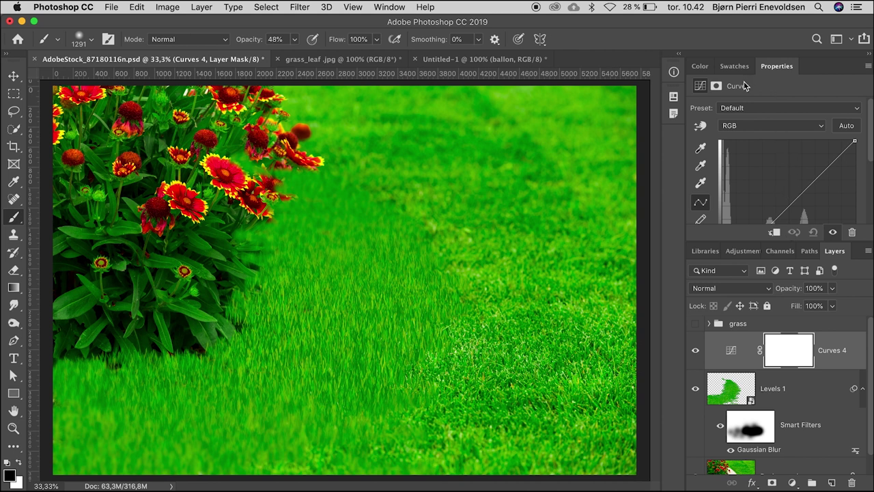
drag(772, 68, 585, 118)
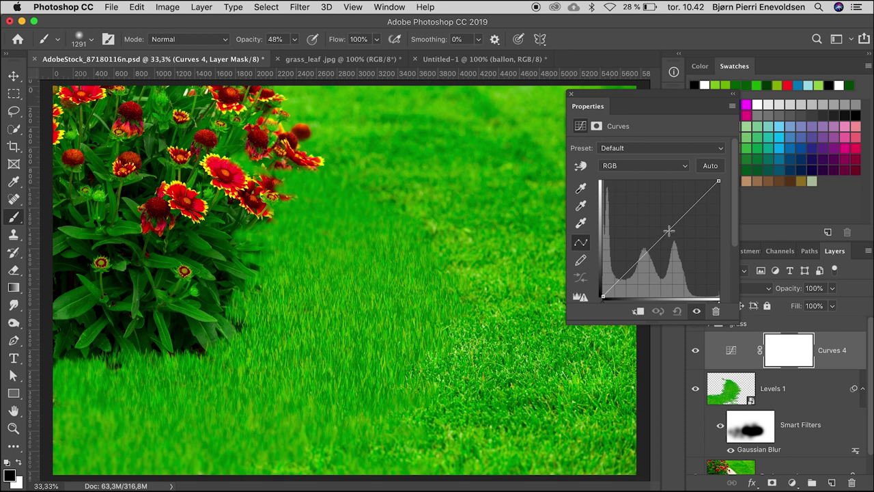
click(639, 310)
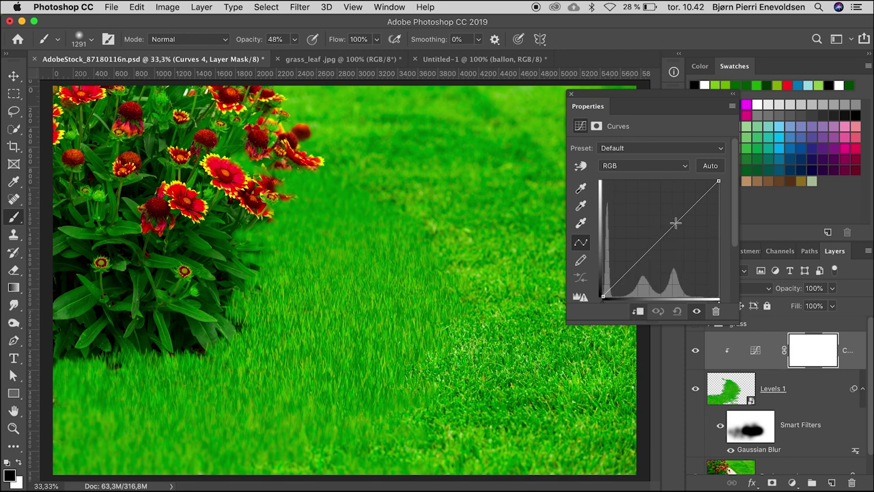
drag(675, 223, 670, 221)
key(super+i)
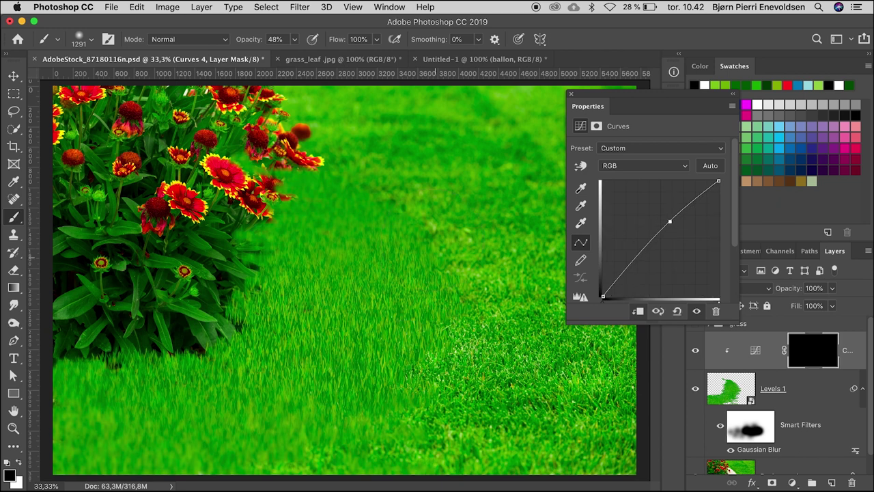
Step: With a size-745 brush at 100% opacity, paint white over the central lawn patches
drag(417, 246, 382, 248)
mouse_move(294, 39)
mouse_down()
mouse_move(445, 304)
mouse_move(440, 71)
mouse_up()
key(x)
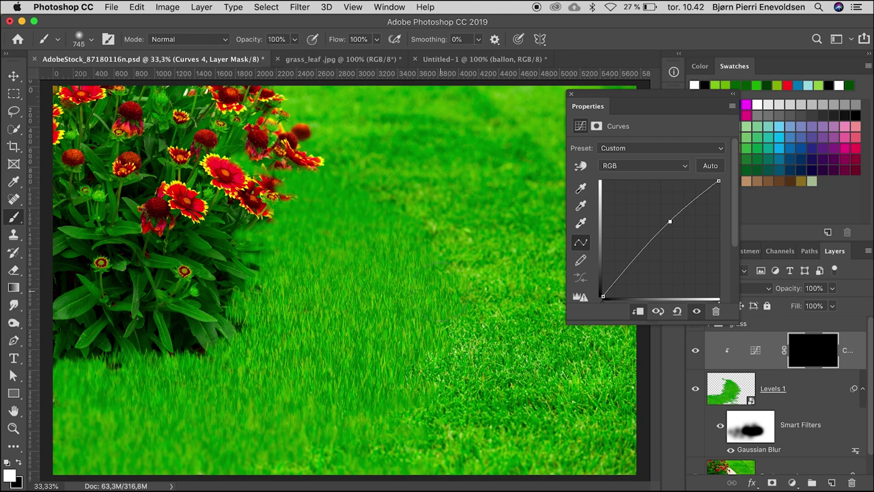
click(420, 262)
mouse_move(400, 218)
mouse_down()
mouse_move(417, 273)
mouse_move(445, 318)
mouse_up()
mouse_move(369, 280)
mouse_down()
mouse_move(393, 286)
mouse_move(387, 283)
mouse_up()
click(395, 367)
mouse_move(366, 376)
mouse_down()
mouse_move(348, 389)
mouse_move(426, 328)
mouse_up()
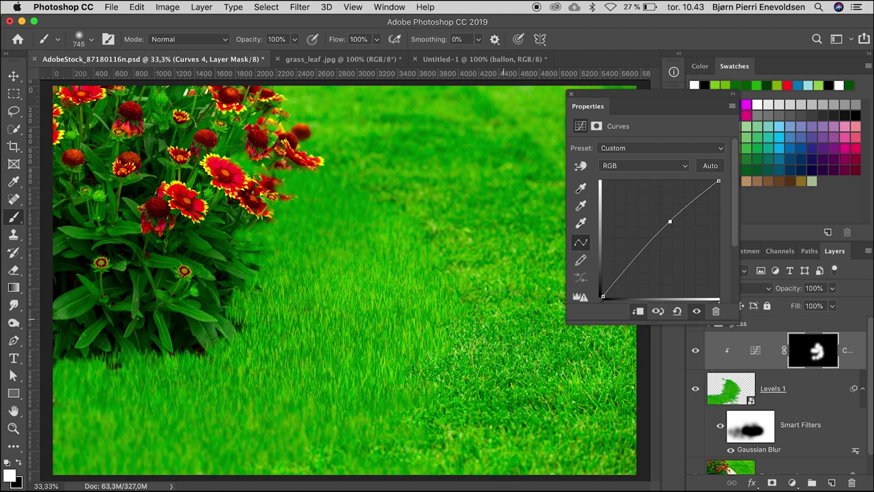
click(571, 94)
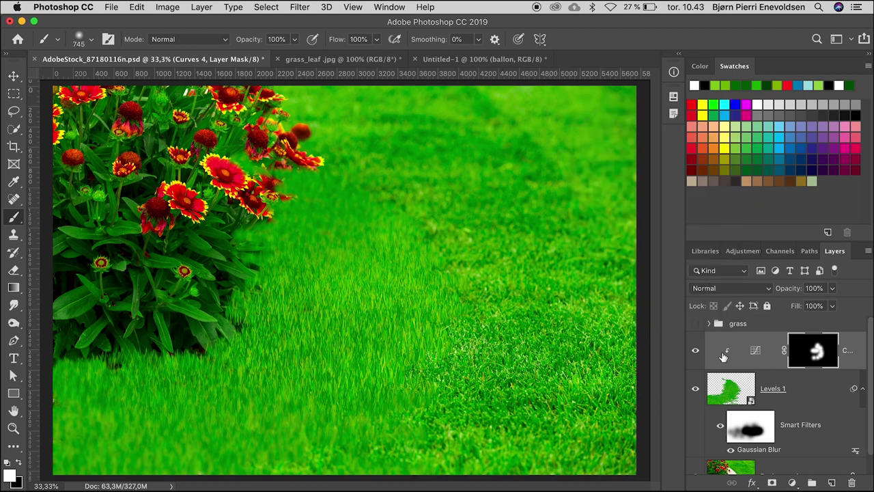
Step: Duplicate the Background photo layer and move the copy next to the grass group
scroll(731, 456, down, 1)
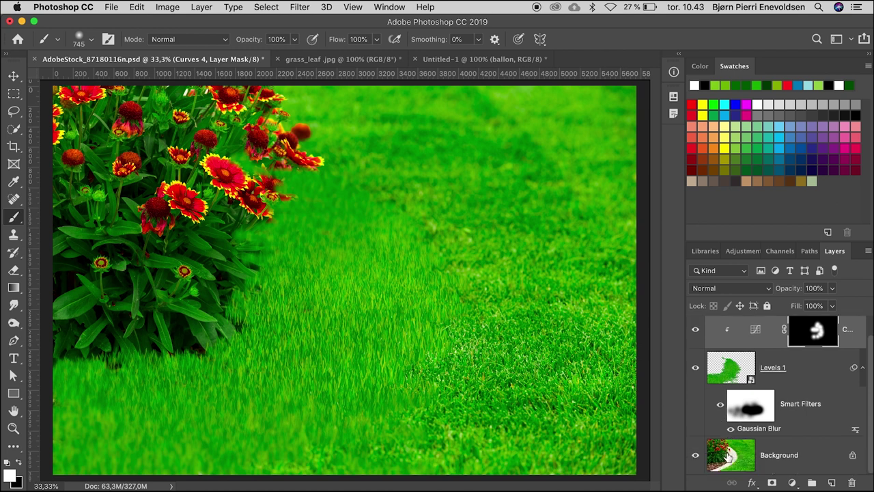
click(730, 455)
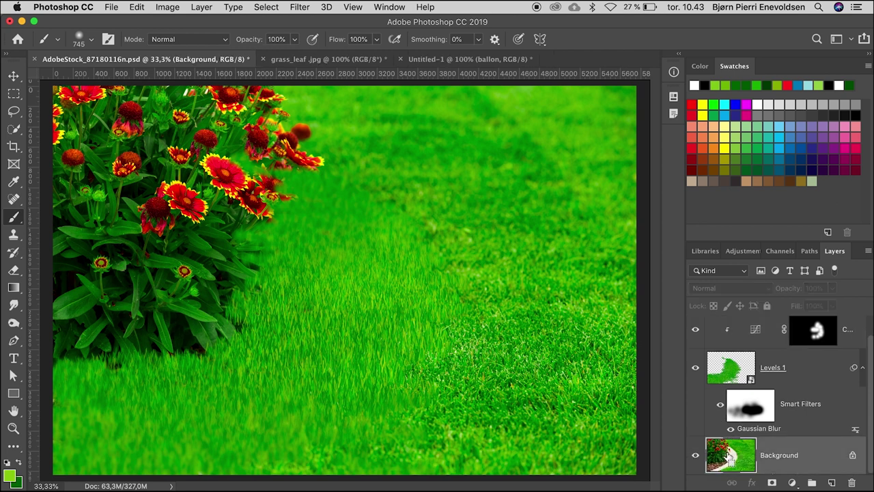
key(super+j)
scroll(728, 457, down, 2)
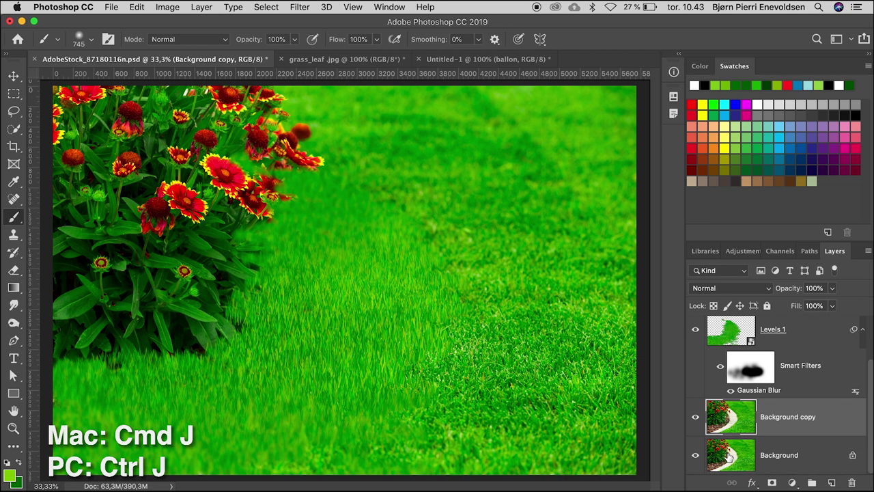
drag(819, 410, 800, 340)
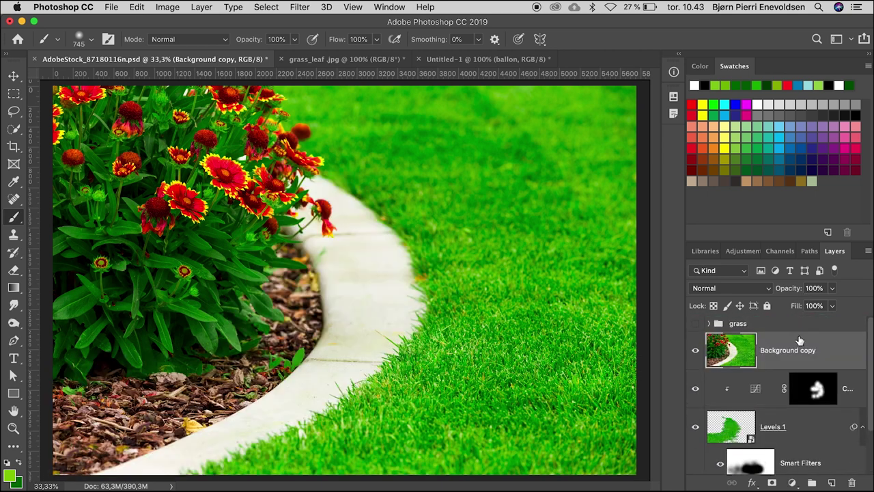
Step: Load the flower bush selection and turn it into a layer mask on Background copy
click(709, 324)
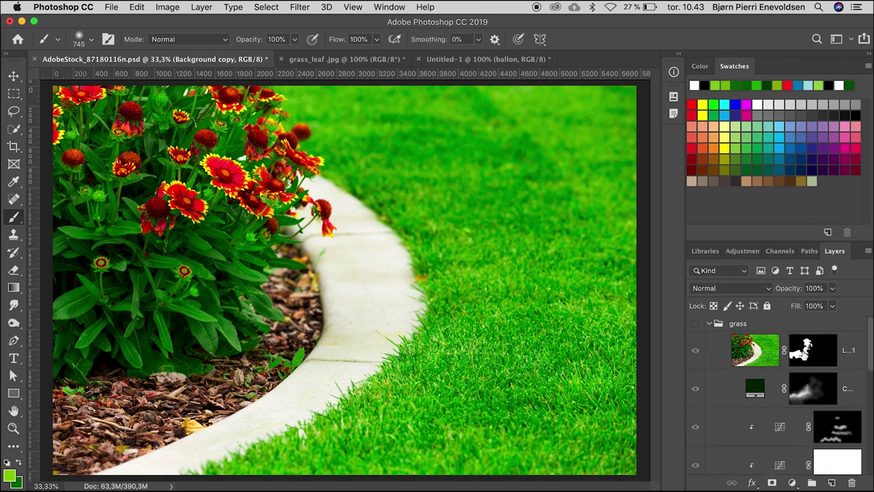
key(super+shift+d)
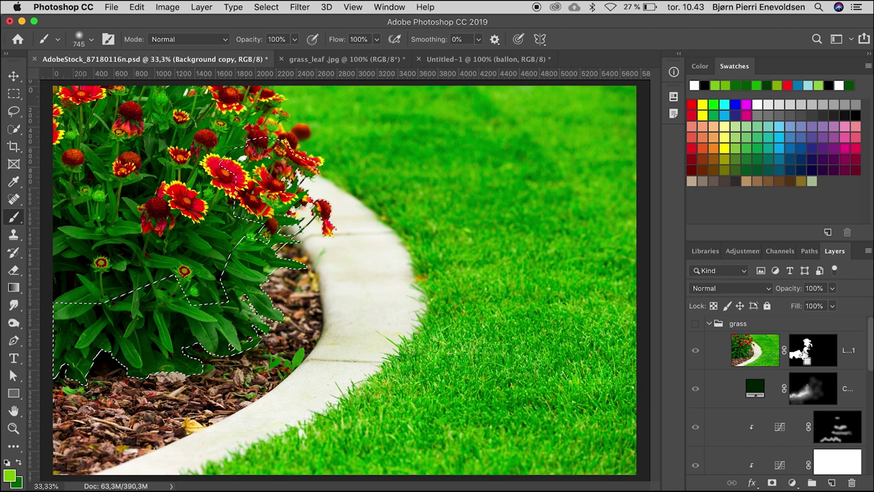
click(708, 324)
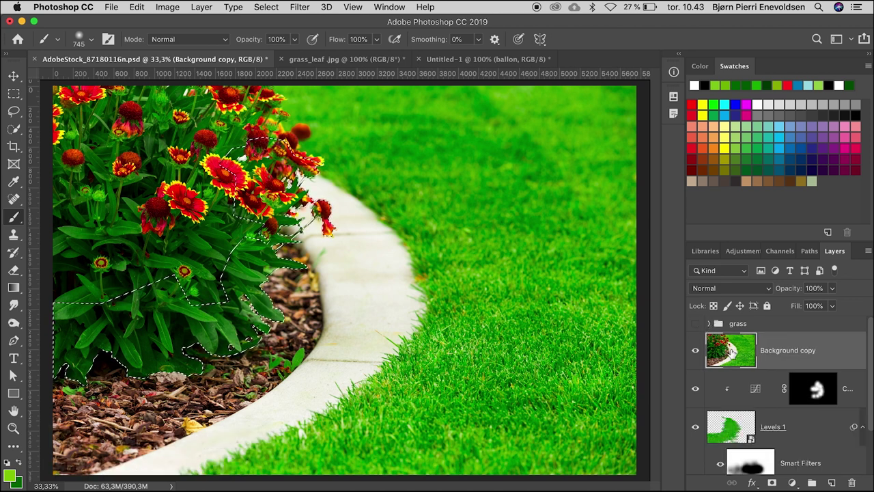
click(773, 482)
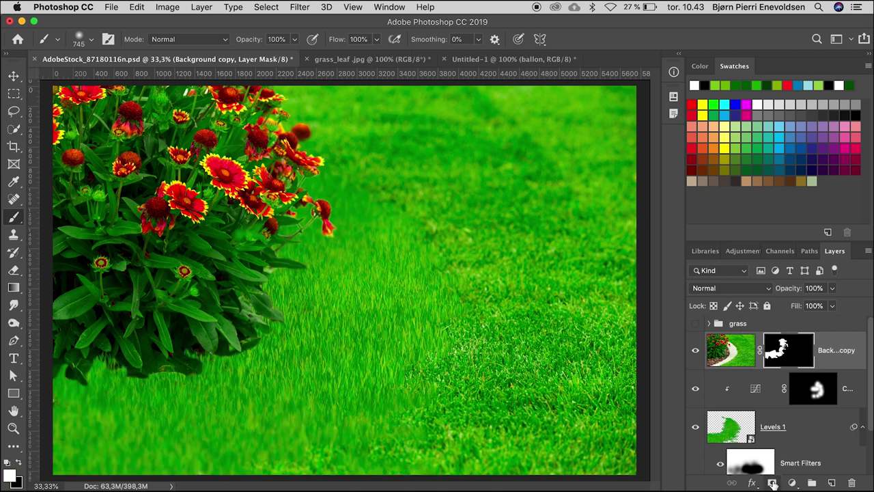
Step: Above Curves 4, add another Curves adjustment clipped to the layer below, with the curve pulled down to darken
key(alt+bracketleft)
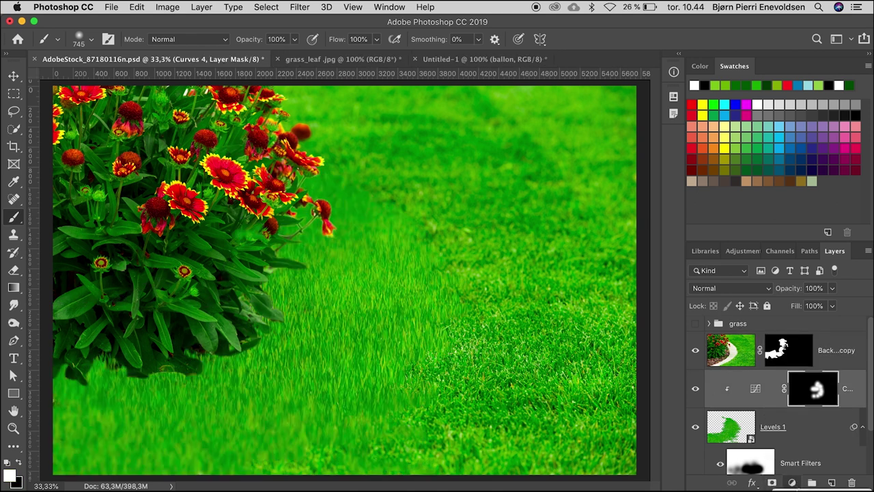
click(792, 482)
click(799, 401)
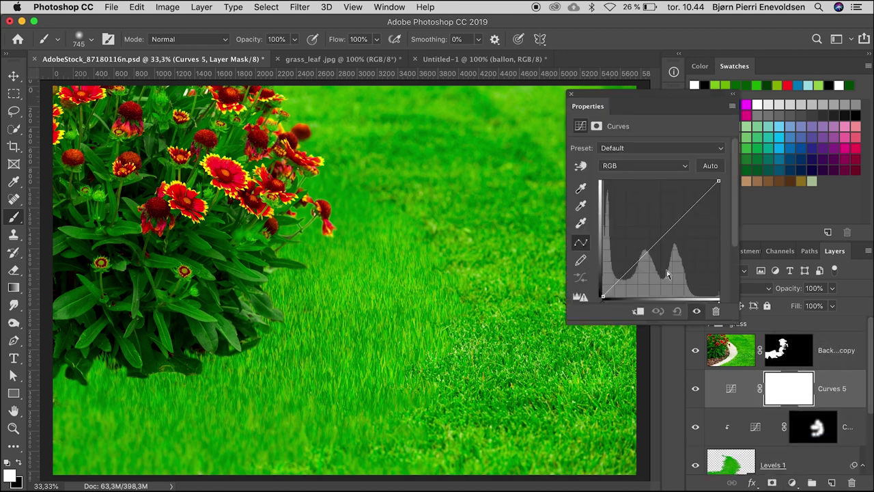
click(638, 311)
mouse_move(655, 245)
mouse_down()
mouse_move(634, 279)
mouse_move(659, 254)
mouse_up()
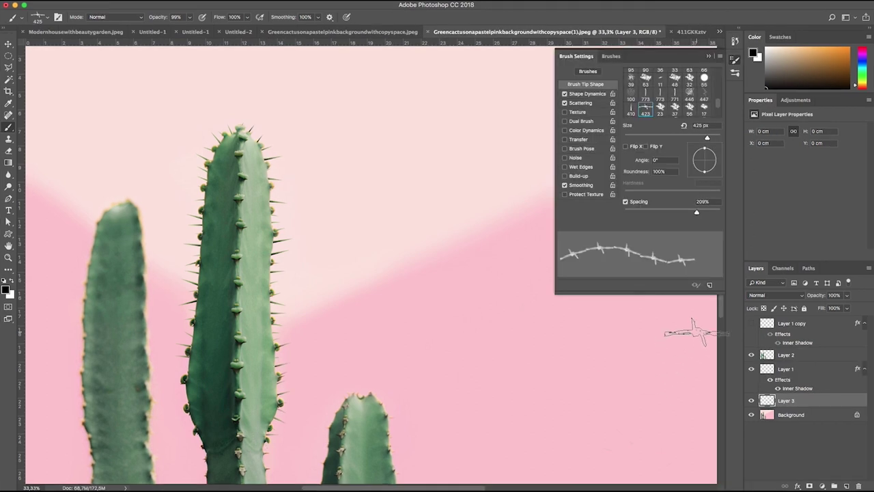
Step: Paint a grass-brush stroke, show the grass layer clipped into the letter B, and show the blue gradient
drag(689, 329, 28, 322)
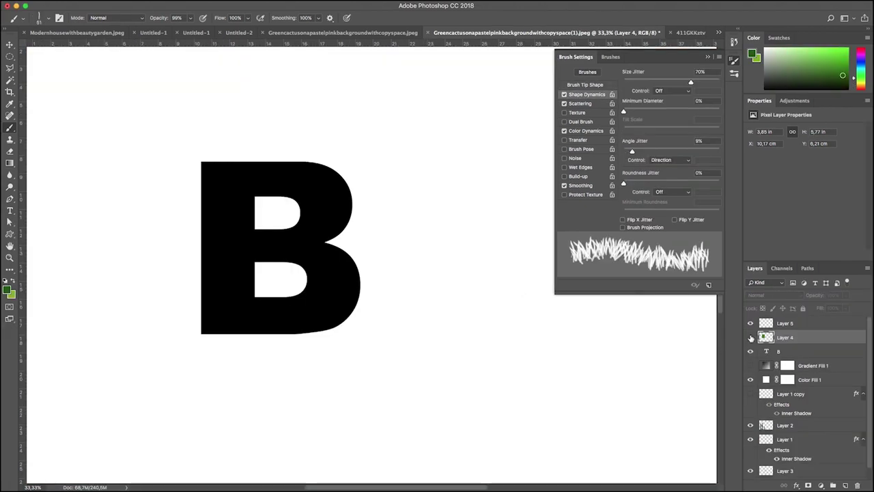
click(751, 338)
alt+click(761, 343)
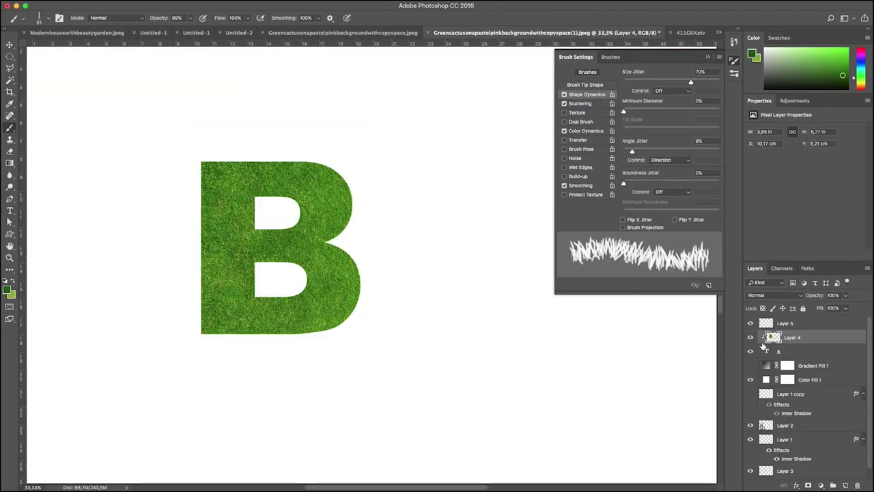
click(752, 366)
Step: On Layer 5, stroke the B path with the grass brush, then deselect the path
click(765, 325)
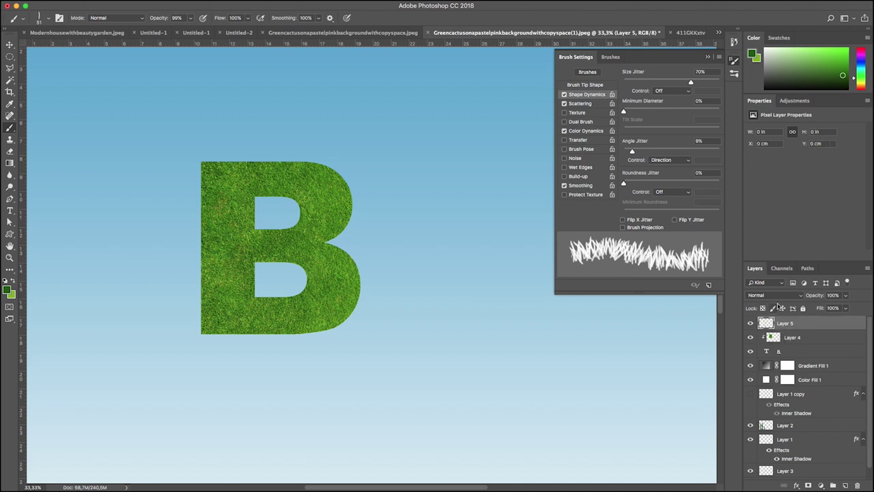
click(808, 268)
click(808, 283)
click(868, 268)
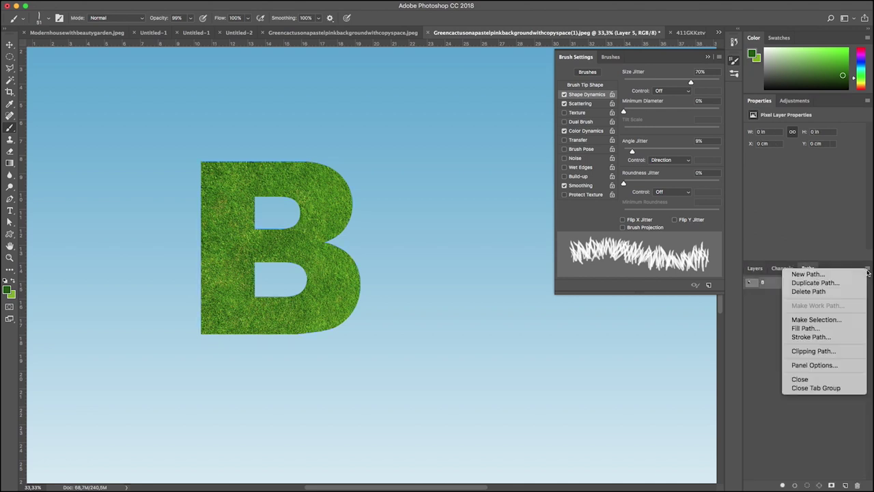
click(808, 336)
click(546, 246)
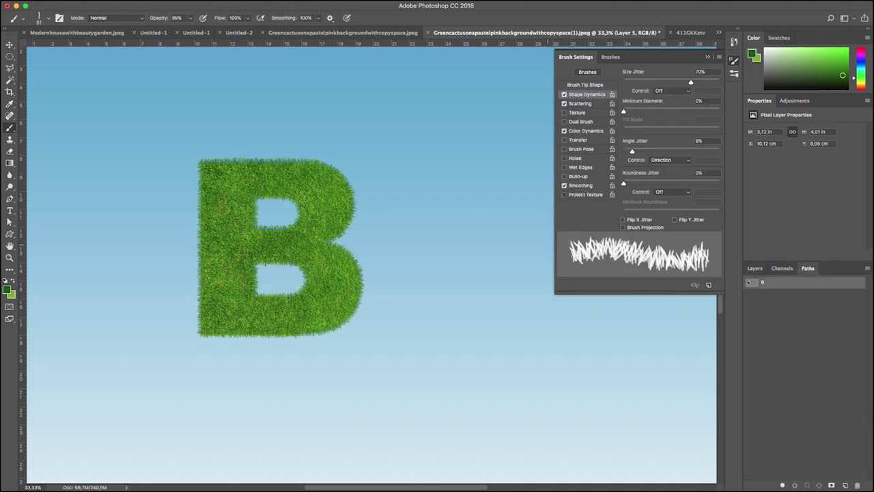
click(779, 308)
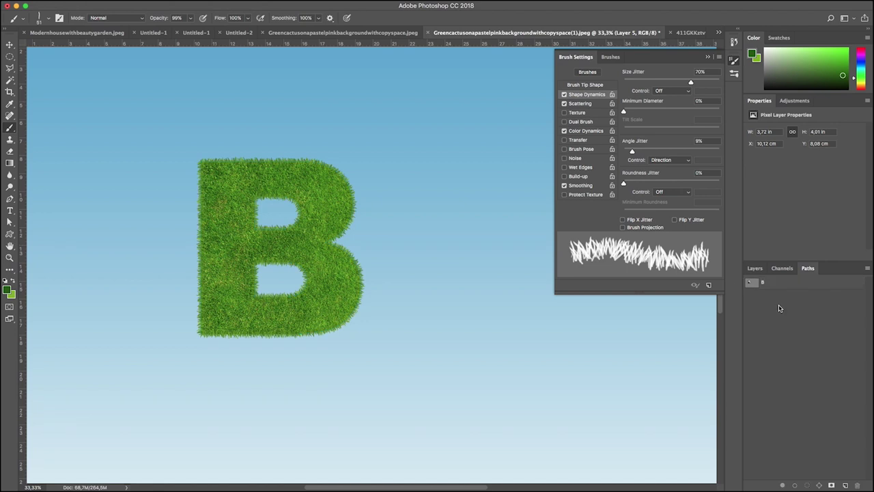